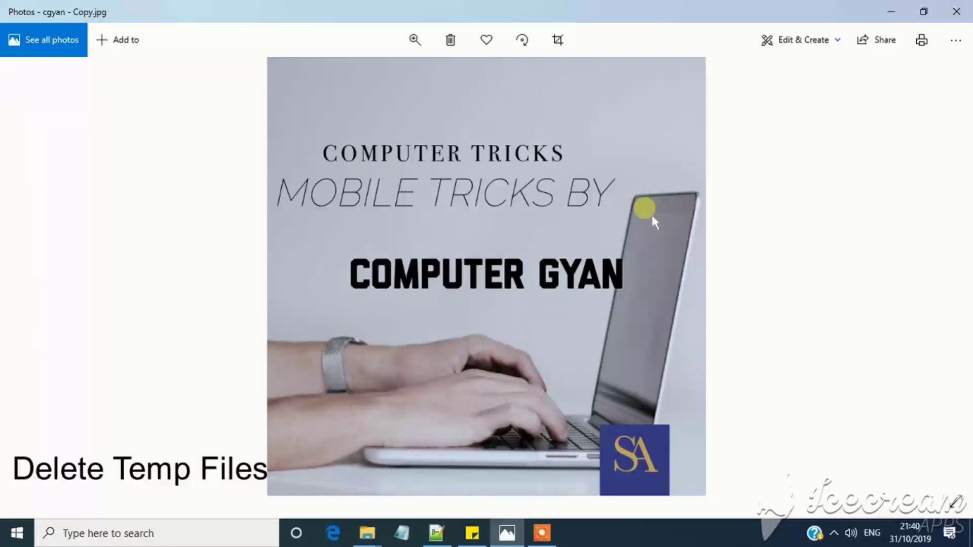
Step: Minimize the open photo and open the user's temporary files folder by running %temp%
{"action": "left_click", "coordinate": [890, 15]}
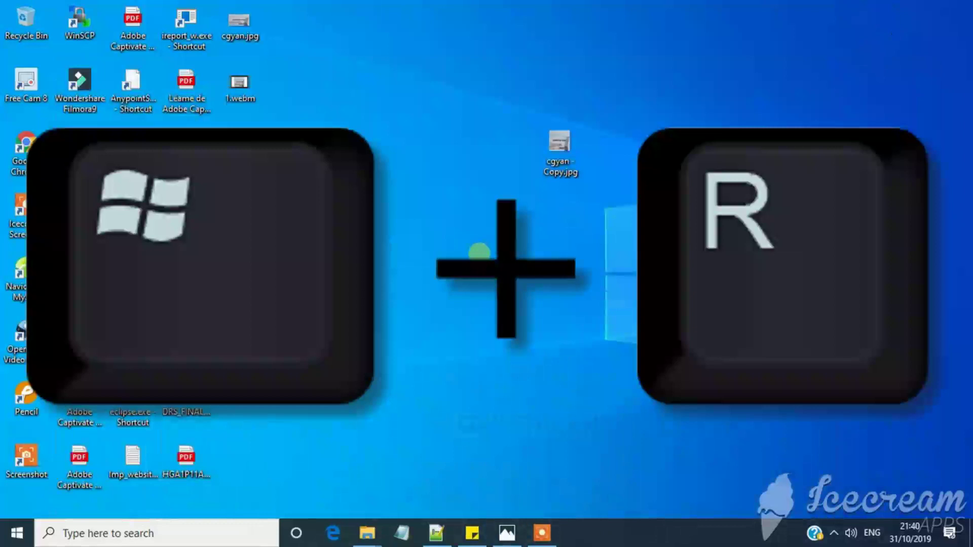
{"action": "key", "text": "super"}
{"action": "key", "text": "super+r"}
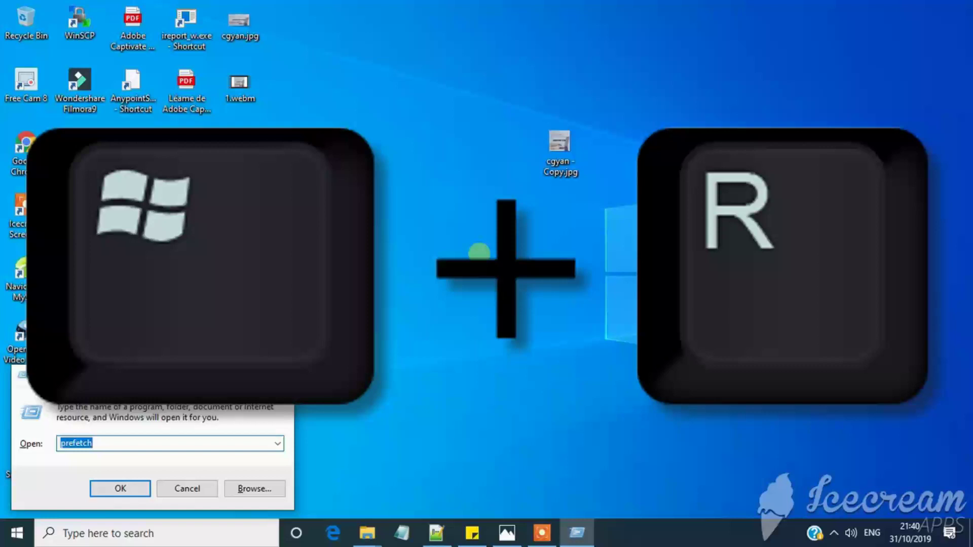
{"action": "type", "text": "%"}
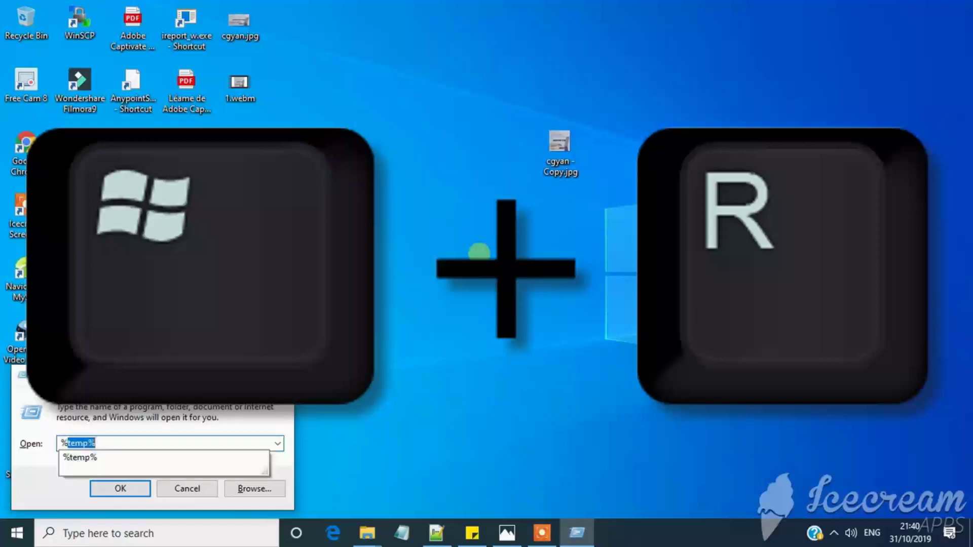
{"action": "type", "text": "temp"}
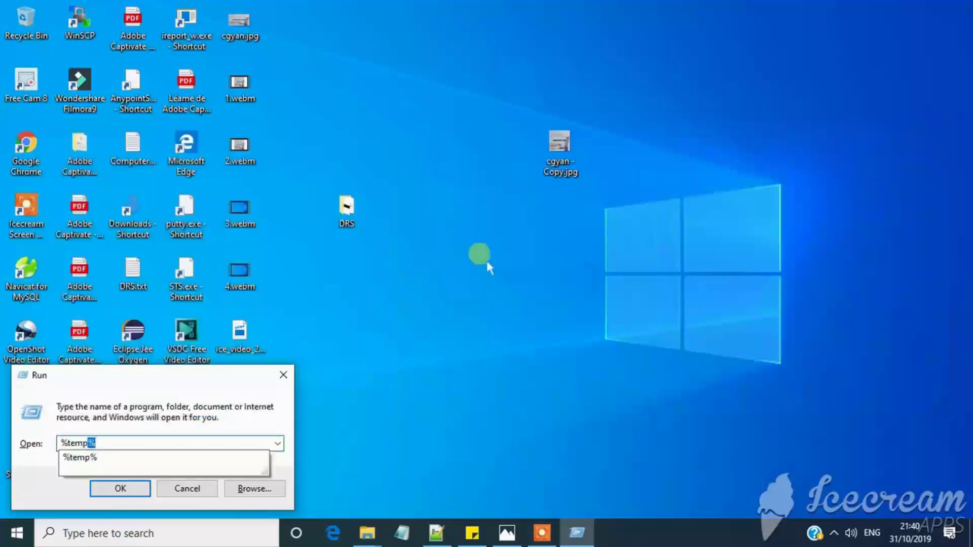
{"action": "type", "text": "%"}
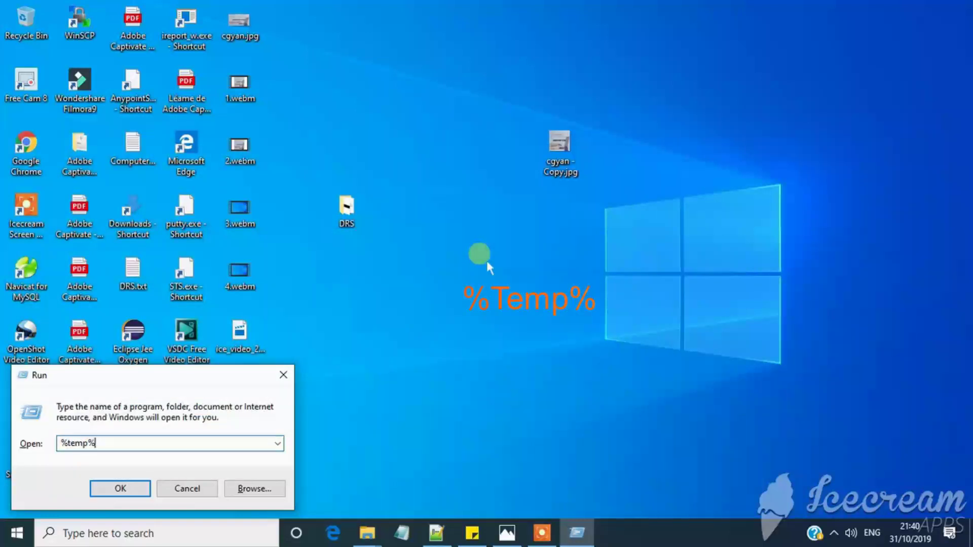
{"action": "key", "text": "Return"}
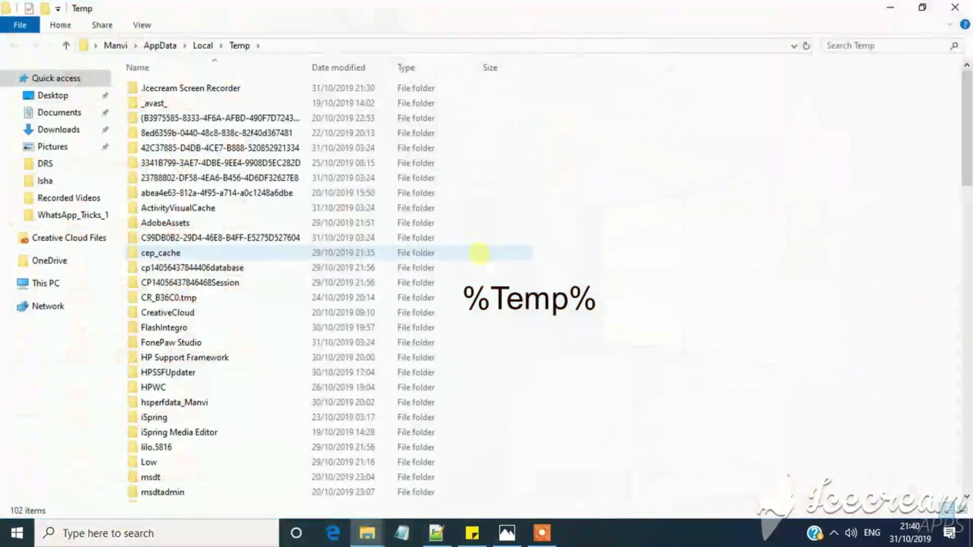
Step: Delete everything in the Temp folder with administrator permission, skipping all files in use, and close the folder
{"action": "key", "text": "ctrl+a"}
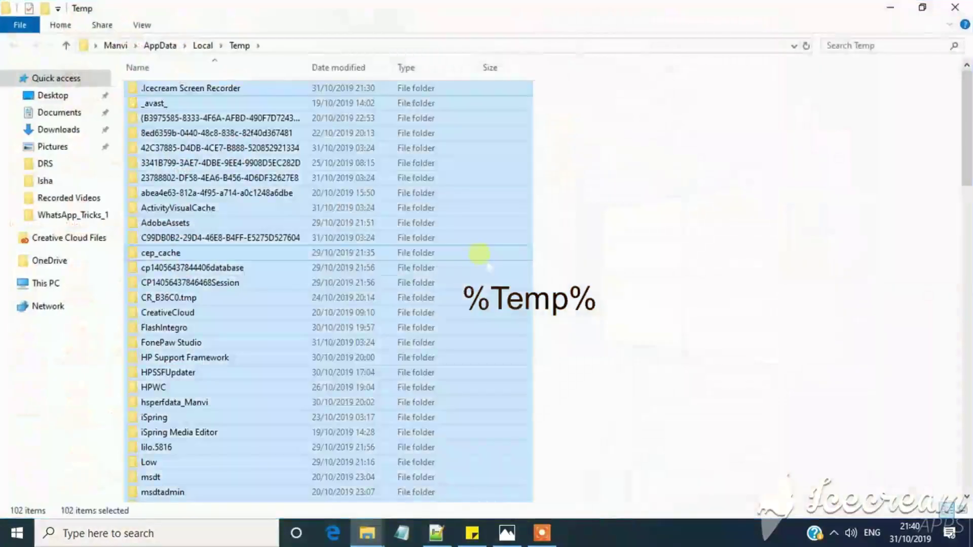
{"action": "right_click", "coordinate": [300, 207]}
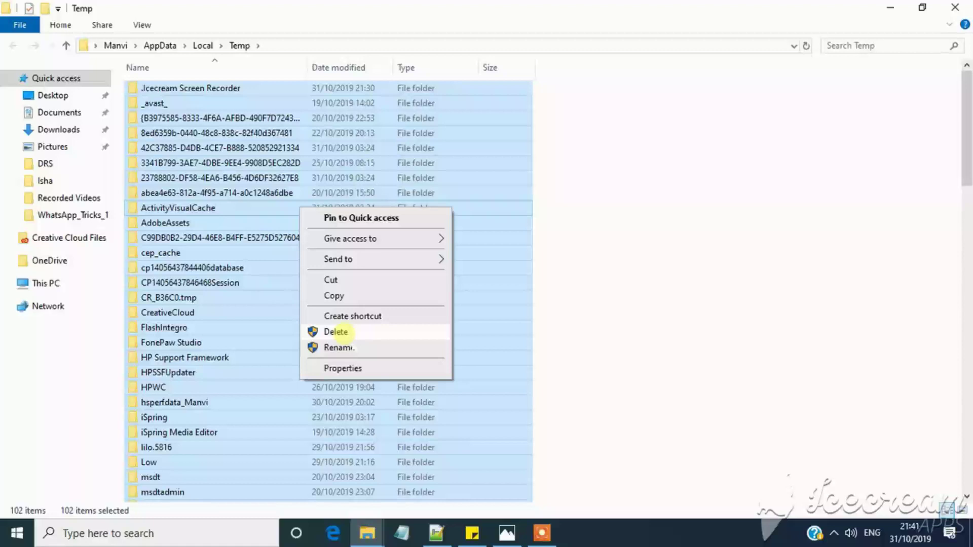
{"action": "left_click", "coordinate": [337, 332]}
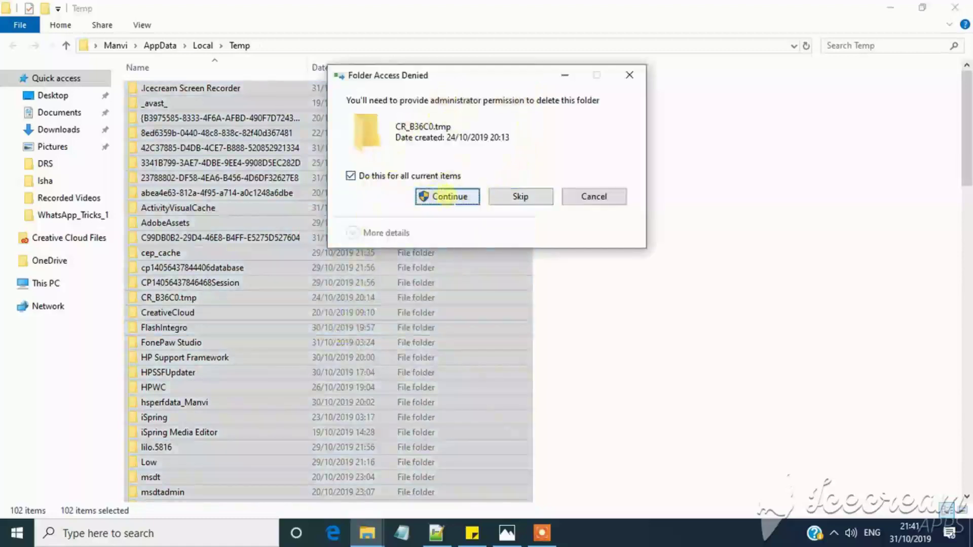
{"action": "left_click", "coordinate": [448, 197]}
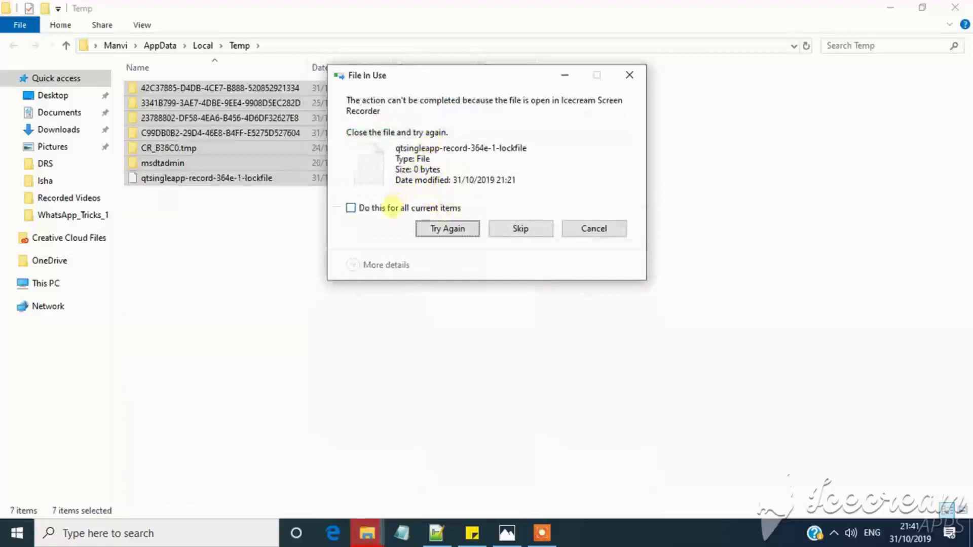
{"action": "left_click", "coordinate": [391, 210]}
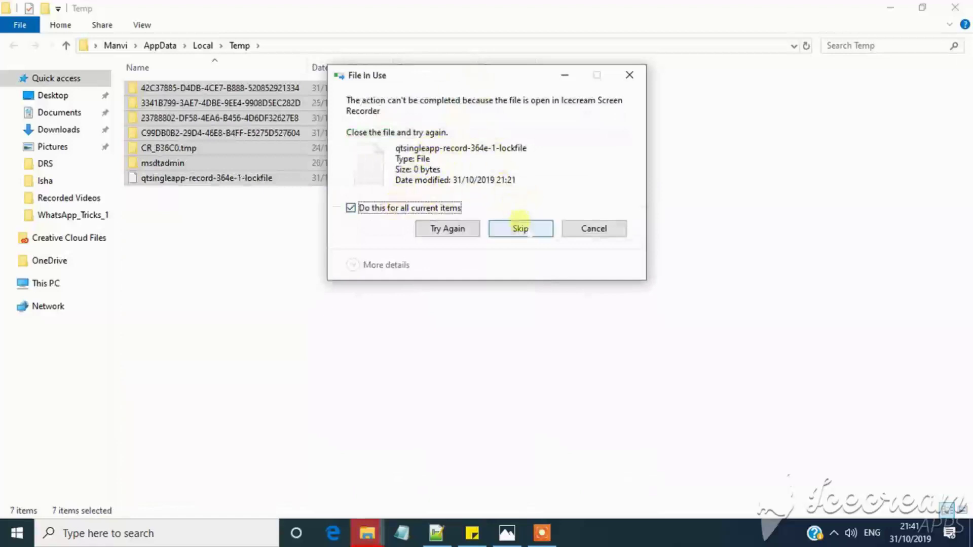
{"action": "left_click", "coordinate": [520, 229]}
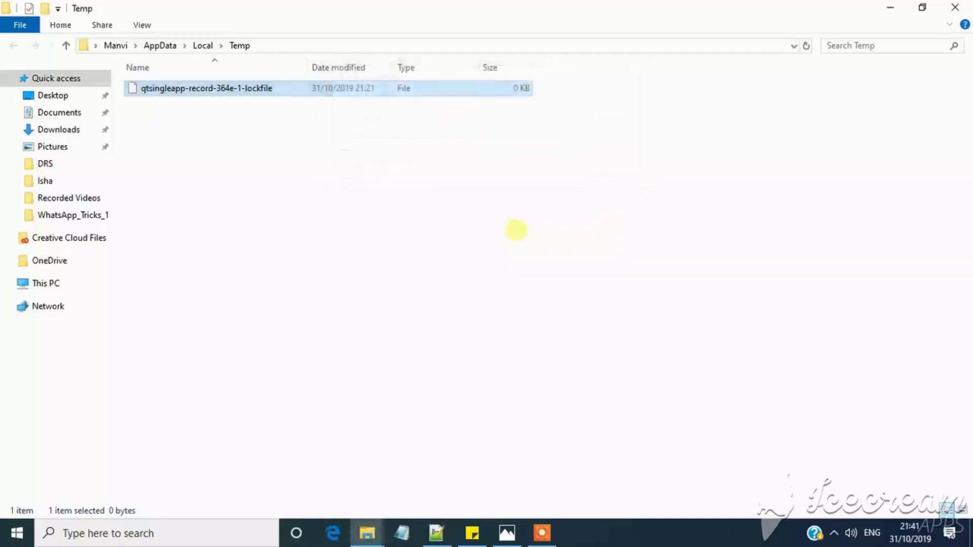
{"action": "left_click", "coordinate": [955, 7]}
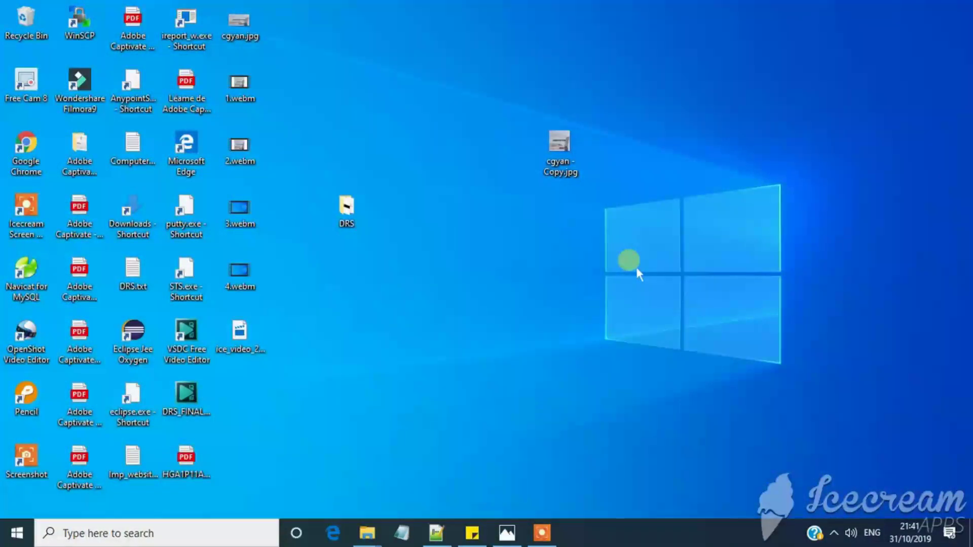
Step: Run temp to check that folder for leftover files, and close it
{"action": "key", "text": "super+r"}
{"action": "type", "text": "t"}
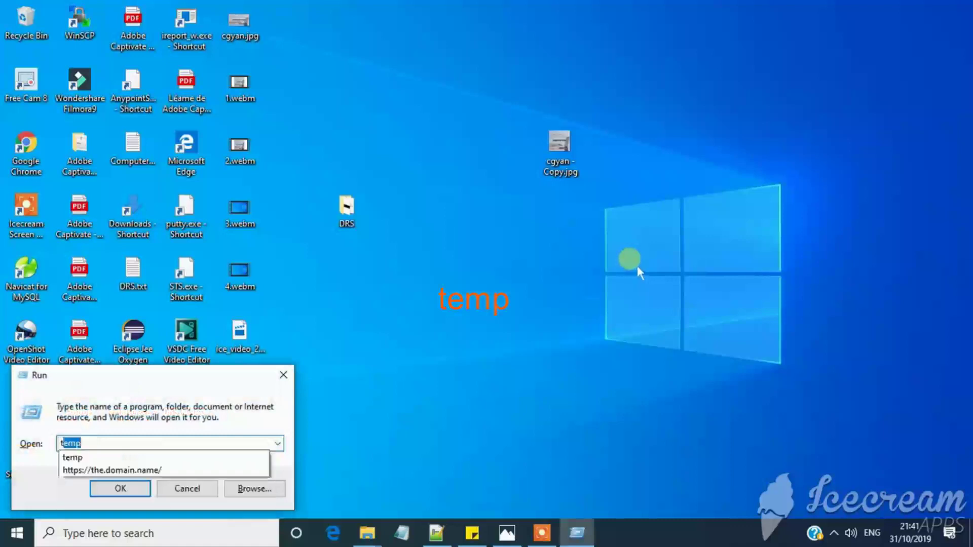
{"action": "type", "text": "emp"}
{"action": "key", "text": "Return"}
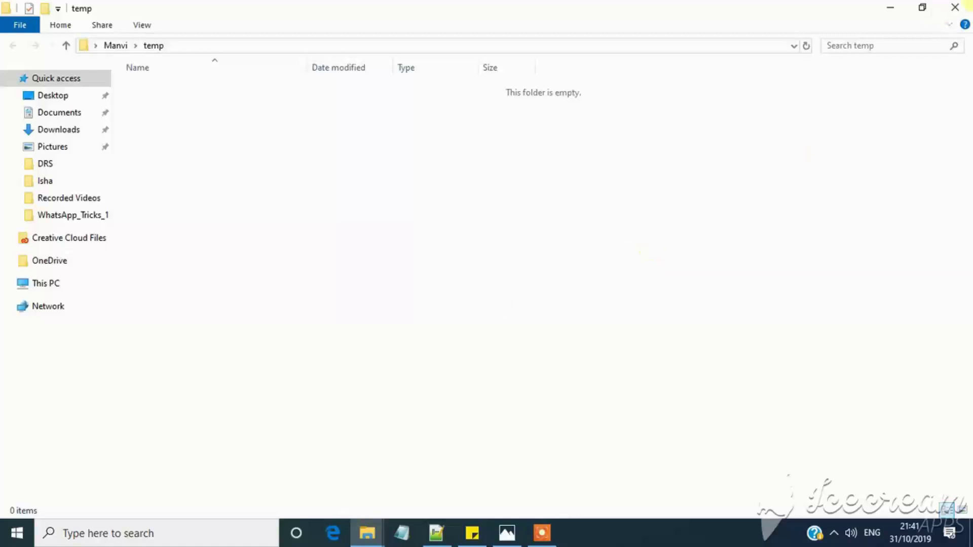
{"action": "left_click", "coordinate": [955, 7]}
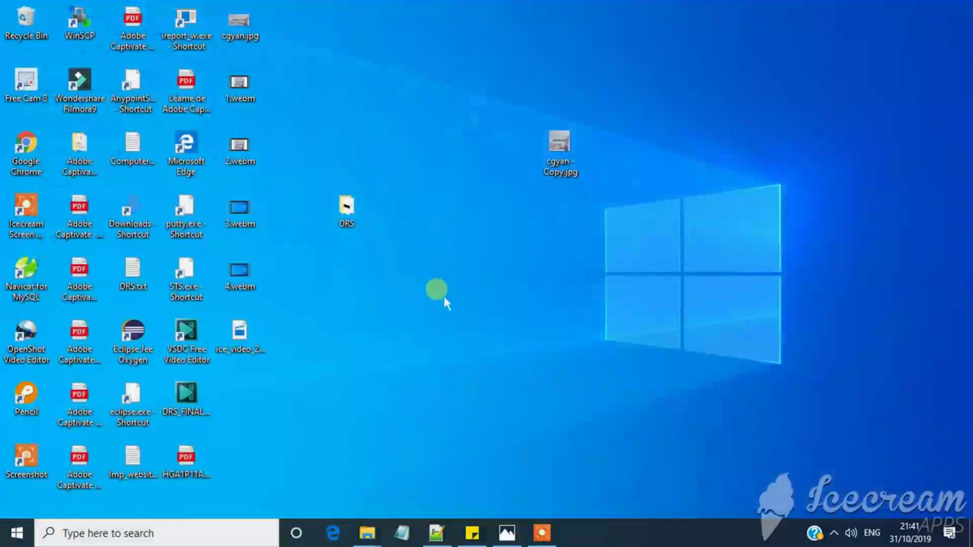
Step: Open the Windows Prefetch folder by running prefetch
{"action": "key", "text": "super+r"}
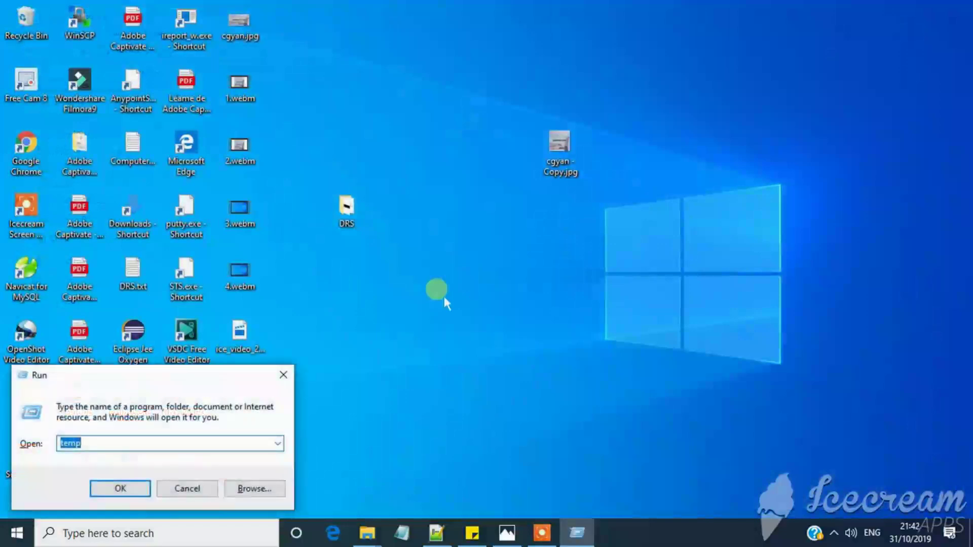
{"action": "type", "text": "pre"}
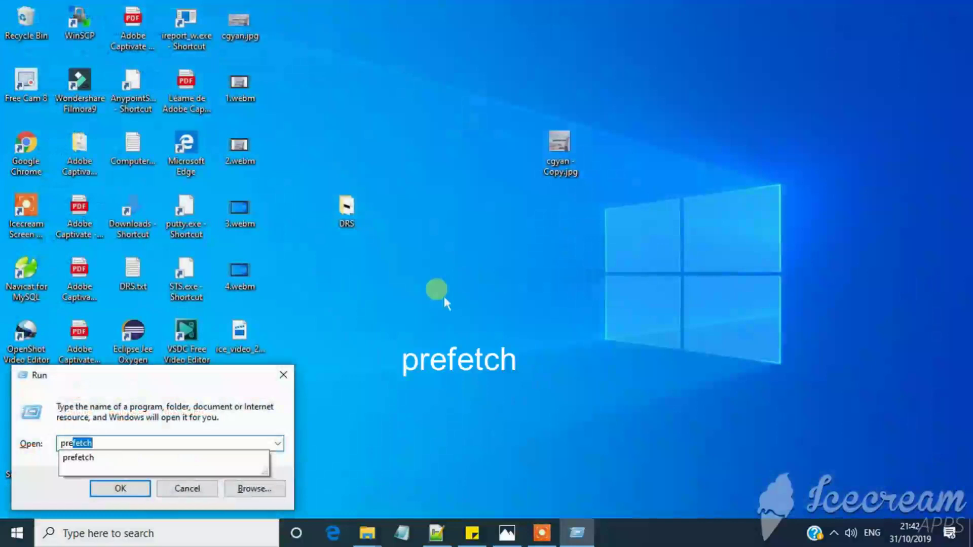
{"action": "type", "text": "fet"}
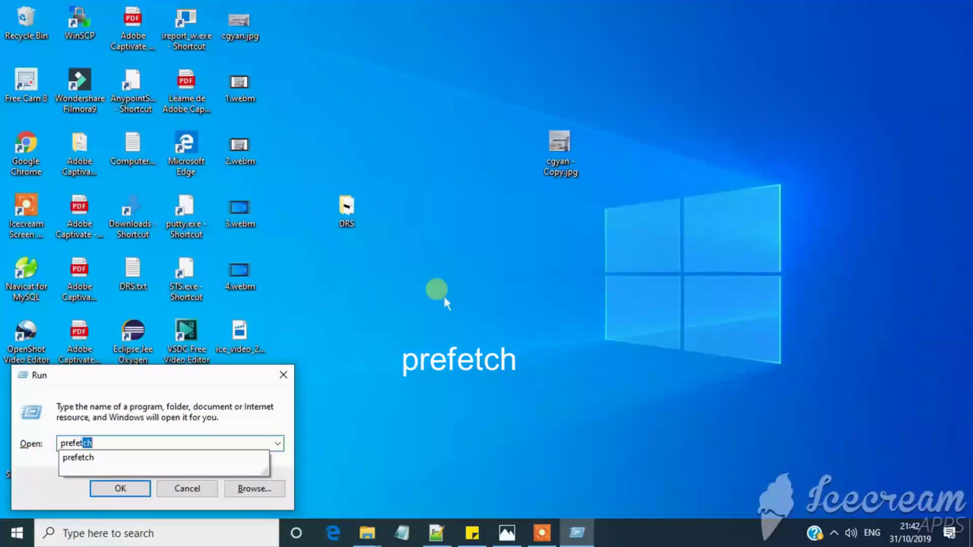
{"action": "type", "text": "ch"}
{"action": "key", "text": "Return"}
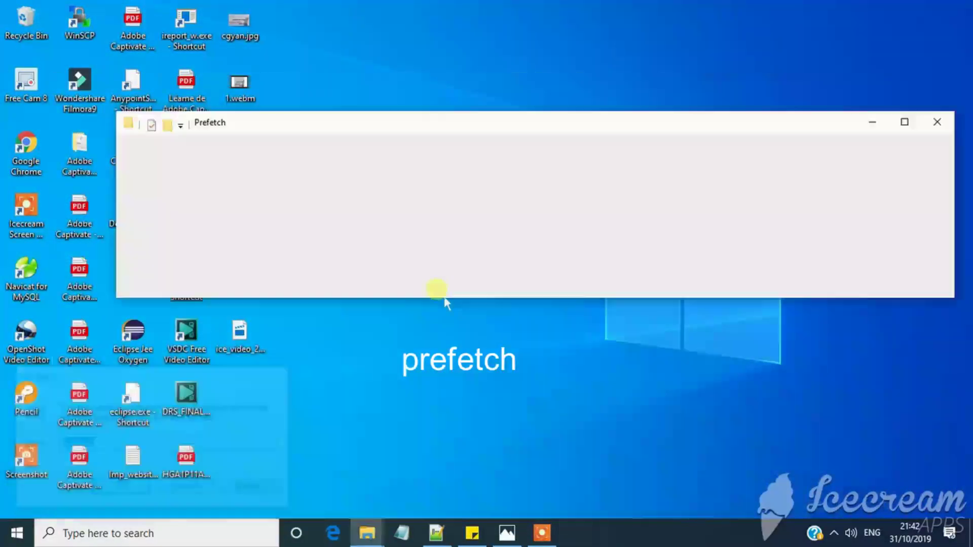
Step: Maximize the Prefetch folder, delete all its contents while skipping files in use, and close it
{"action": "key", "text": "ctrl+a"}
{"action": "left_click", "coordinate": [904, 121]}
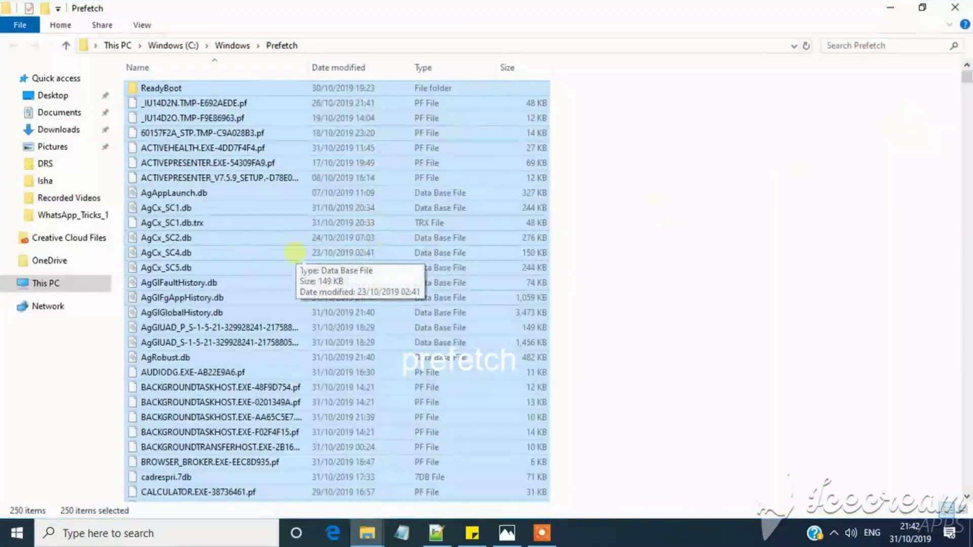
{"action": "left_click", "coordinate": [291, 254]}
{"action": "key", "text": "ctrl+a"}
{"action": "right_click", "coordinate": [274, 181]}
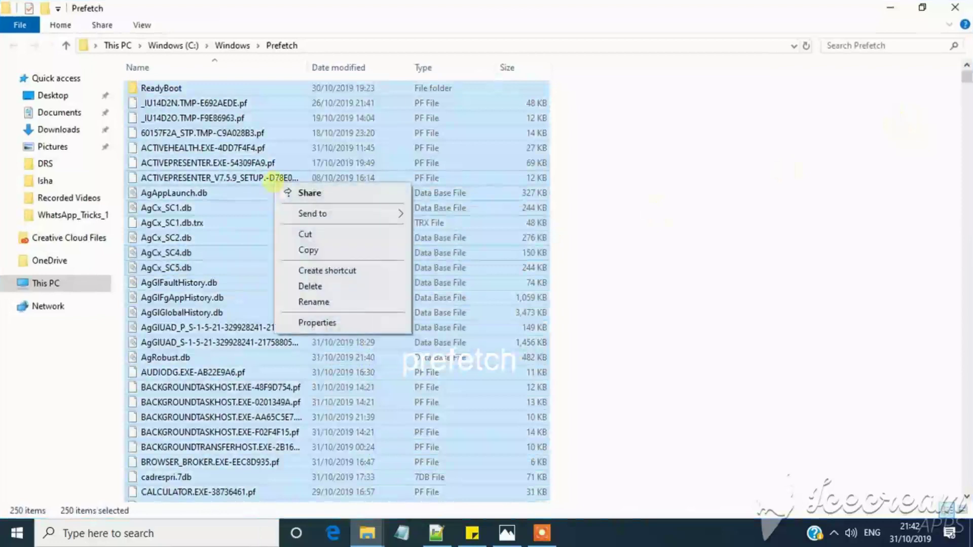
{"action": "left_click", "coordinate": [314, 286]}
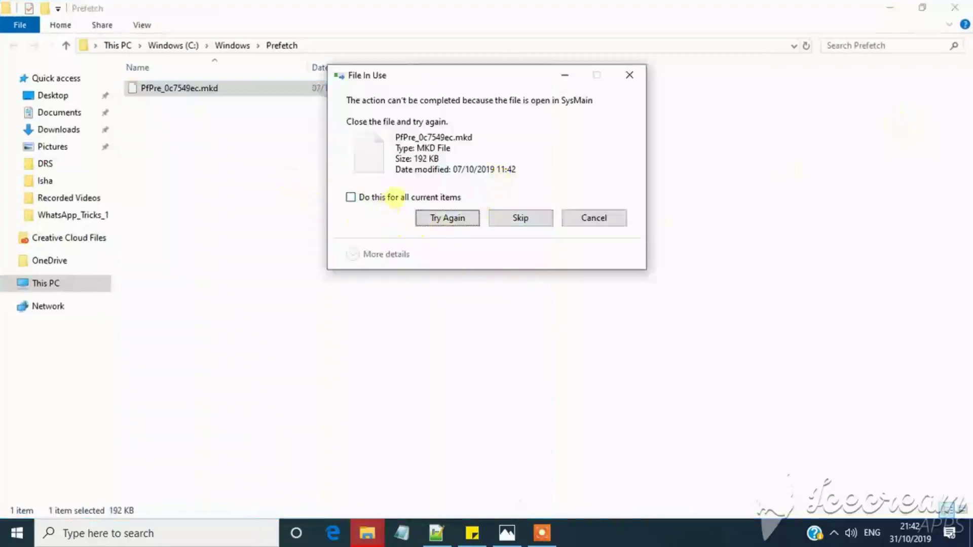
{"action": "left_click", "coordinate": [395, 198]}
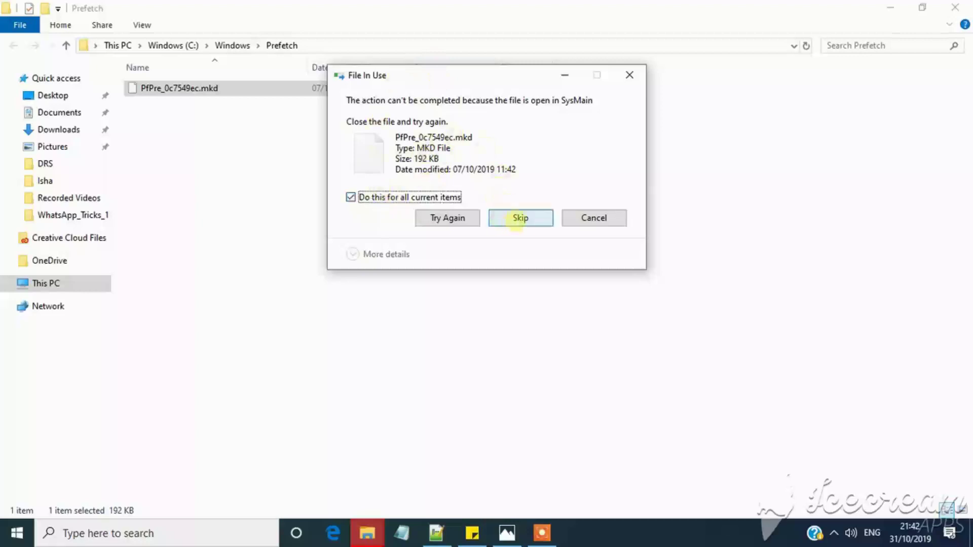
{"action": "left_click", "coordinate": [515, 220]}
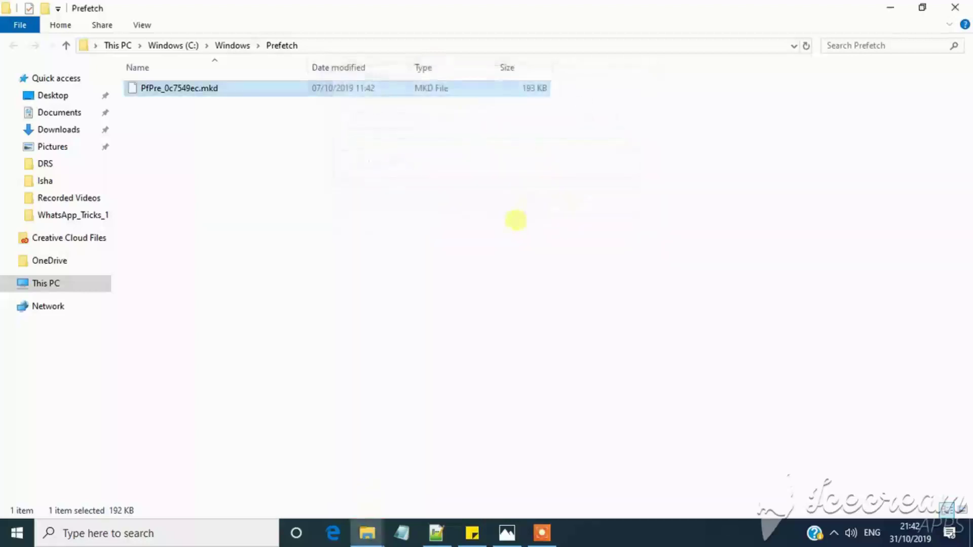
{"action": "left_click", "coordinate": [954, 7]}
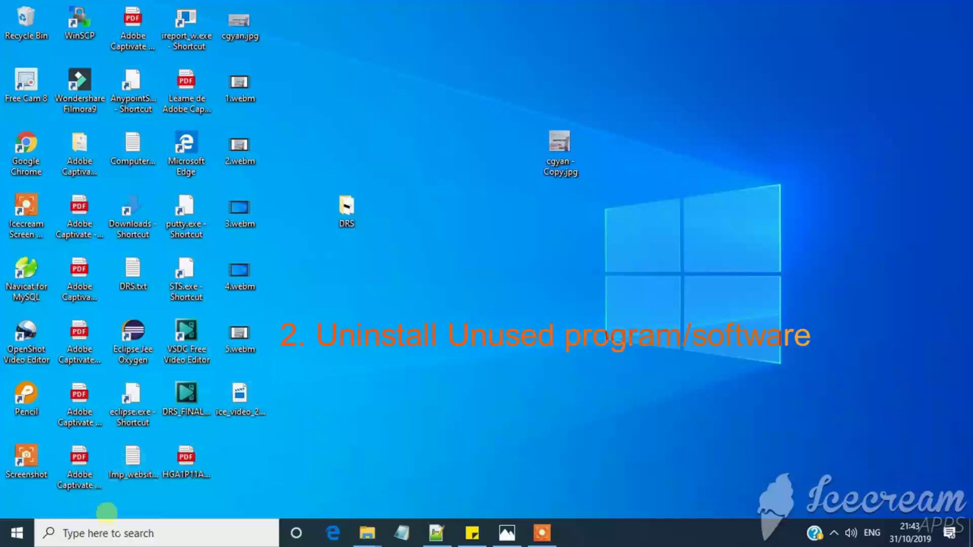
Step: Search for control, open Control Panel and go to its list of programs to uninstall
{"action": "left_click", "coordinate": [120, 534]}
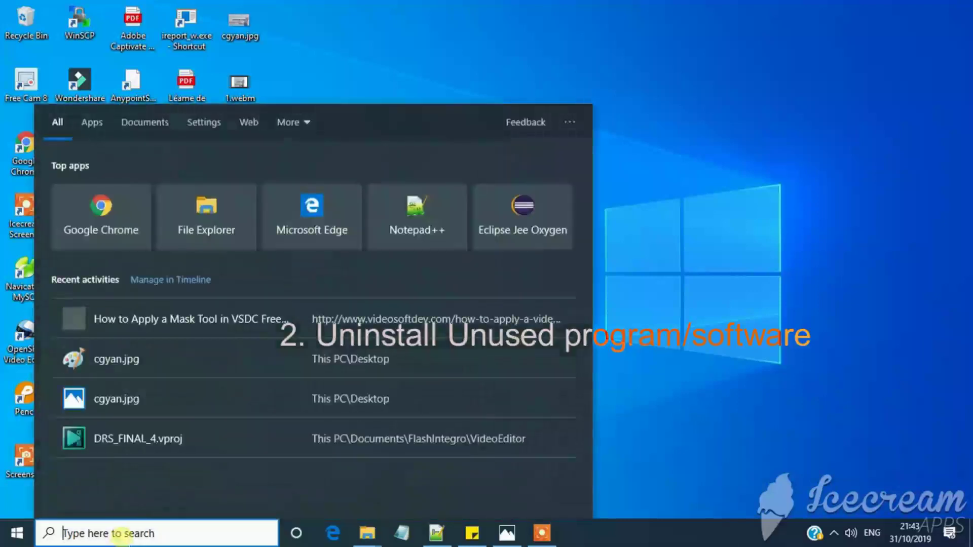
{"action": "type", "text": "control"}
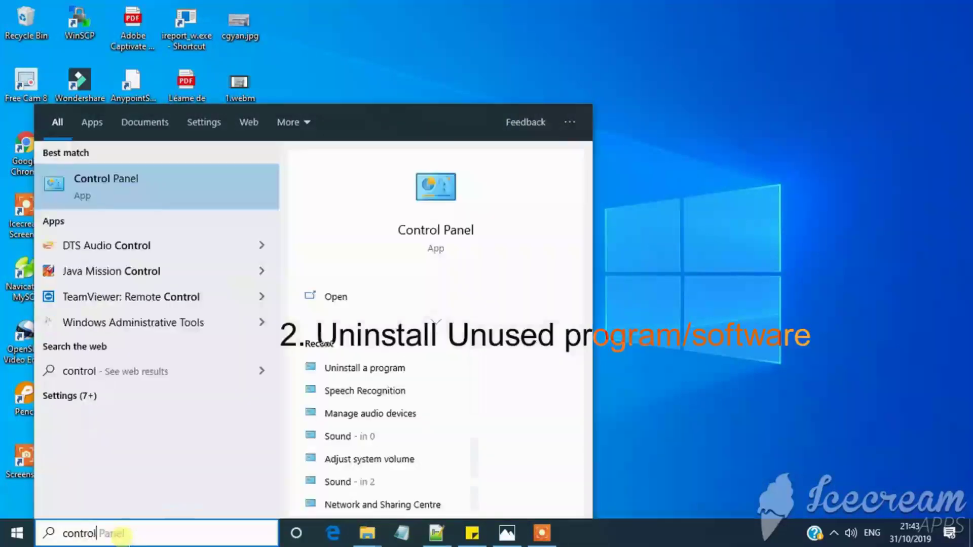
{"action": "left_click", "coordinate": [136, 195]}
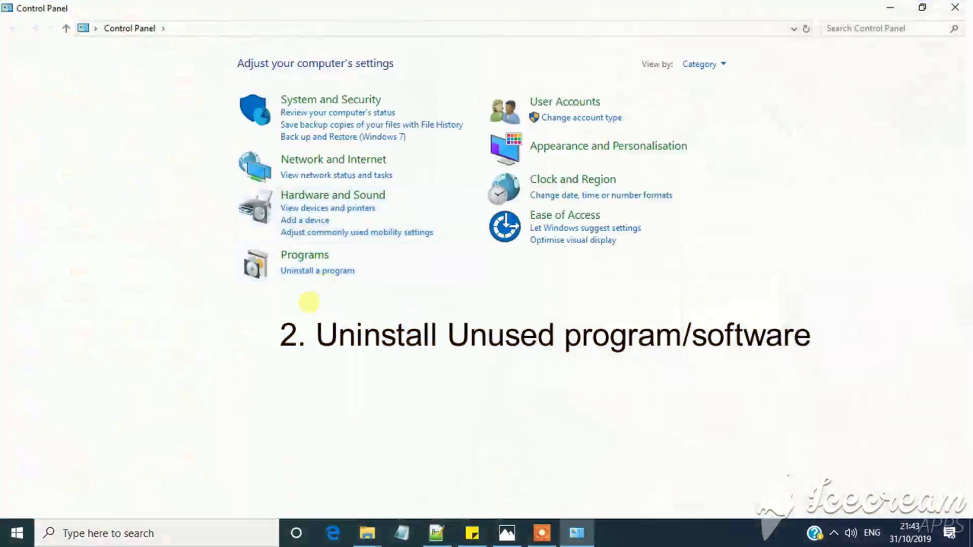
{"action": "left_click", "coordinate": [324, 273]}
Step: Look through the whole list of installed programs for unused software that could be uninstalled
{"action": "scroll", "coordinate": [259, 238], "scroll_direction": "down", "scroll_amount": 15}
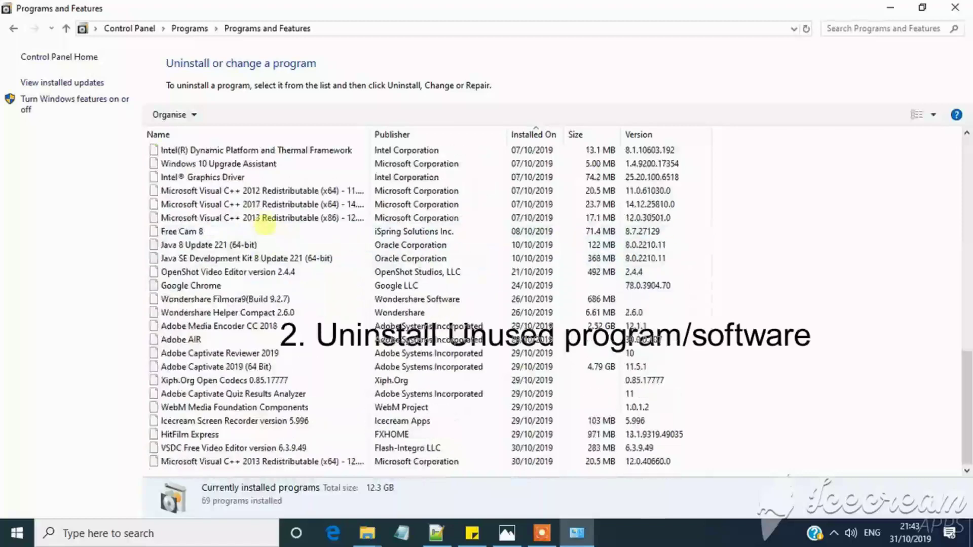
{"action": "left_click", "coordinate": [243, 190]}
{"action": "scroll", "coordinate": [243, 183], "scroll_direction": "up", "scroll_amount": 15}
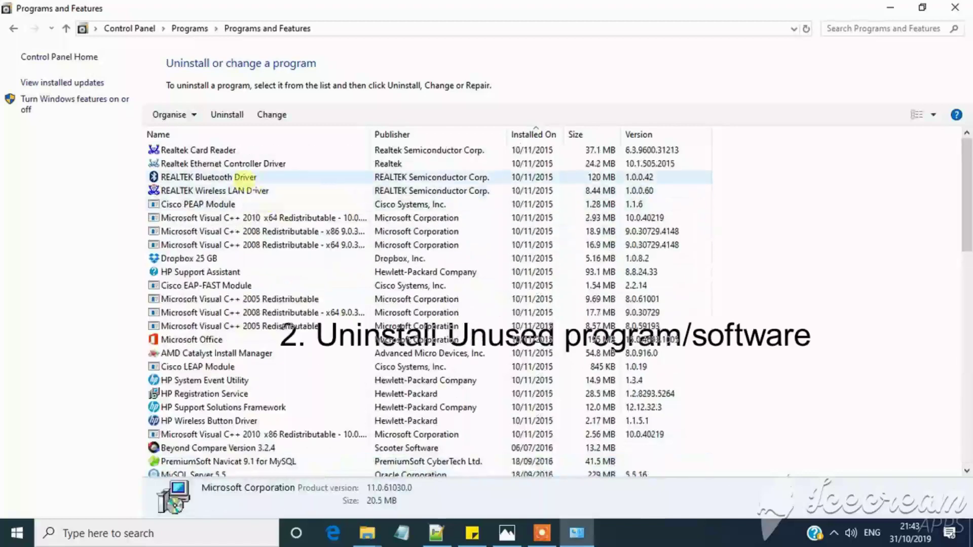
{"action": "left_click", "coordinate": [238, 163]}
{"action": "key", "text": "Down"}
{"action": "key", "text": "Down"}
{"action": "key", "text": "Down"}
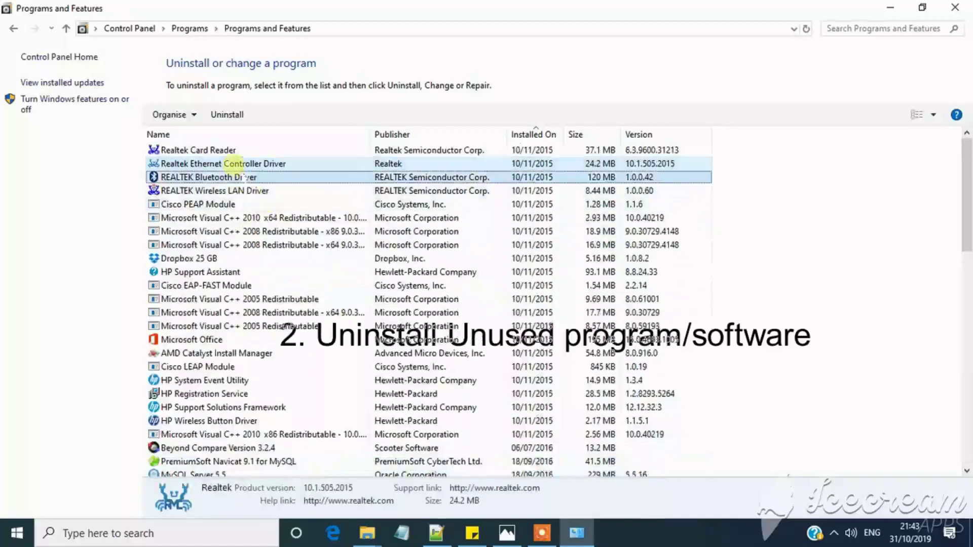
{"action": "key", "text": "Down"}
{"action": "key", "text": "Down"}
{"action": "key", "text": "Down"}
{"action": "key", "text": "Down"}
{"action": "key", "text": "Down"}
{"action": "key", "text": "Down"}
{"action": "key", "text": "Down"}
{"action": "key", "text": "Down"}
{"action": "key", "text": "Down"}
{"action": "key", "text": "Down"}
{"action": "key", "text": "Down"}
{"action": "key", "text": "Down"}
{"action": "key", "text": "Down"}
{"action": "key", "text": "Down"}
{"action": "key", "text": "Down"}
{"action": "key", "text": "Down"}
{"action": "key", "text": "Down"}
{"action": "key", "text": "Down"}
{"action": "key", "text": "Down"}
{"action": "key", "text": "Down"}
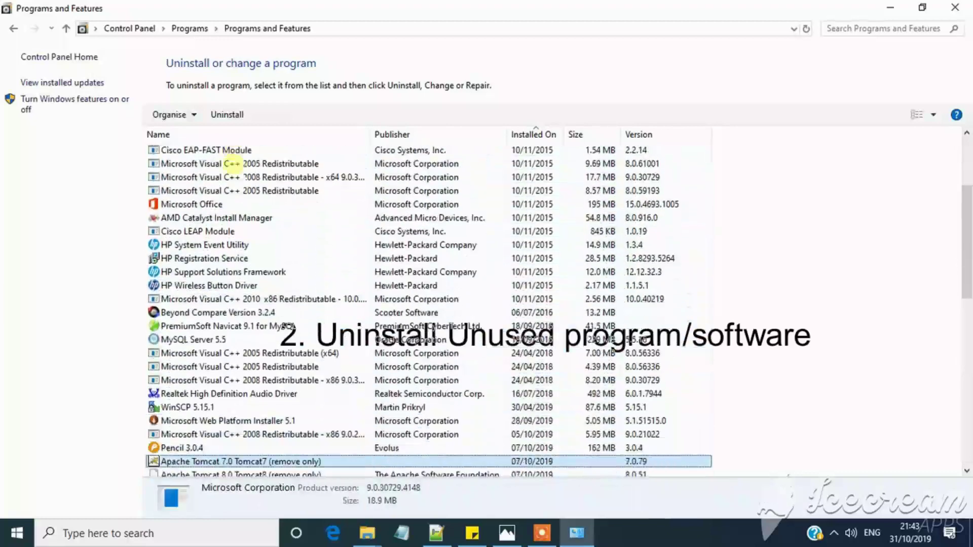
{"action": "key", "text": "Down"}
{"action": "key", "text": "Down"}
{"action": "key", "text": "Down"}
{"action": "key", "text": "Down"}
{"action": "key", "text": "Down"}
{"action": "key", "text": "Down"}
{"action": "key", "text": "Down"}
{"action": "key", "text": "Down"}
{"action": "key", "text": "Down"}
{"action": "key", "text": "Down"}
{"action": "key", "text": "Down"}
{"action": "key", "text": "Down"}
{"action": "key", "text": "Down"}
{"action": "key", "text": "Down"}
{"action": "key", "text": "Down"}
{"action": "key", "text": "Down"}
{"action": "key", "text": "Down"}
{"action": "key", "text": "Down"}
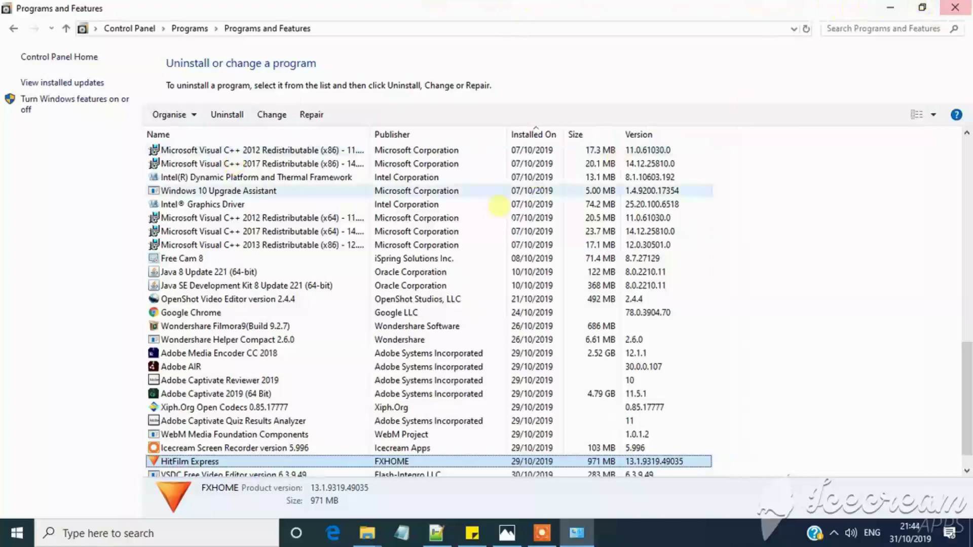
{"action": "scroll", "coordinate": [441, 259], "scroll_direction": "down", "scroll_amount": 1}
{"action": "scroll", "coordinate": [369, 431], "scroll_direction": "up", "scroll_amount": 15}
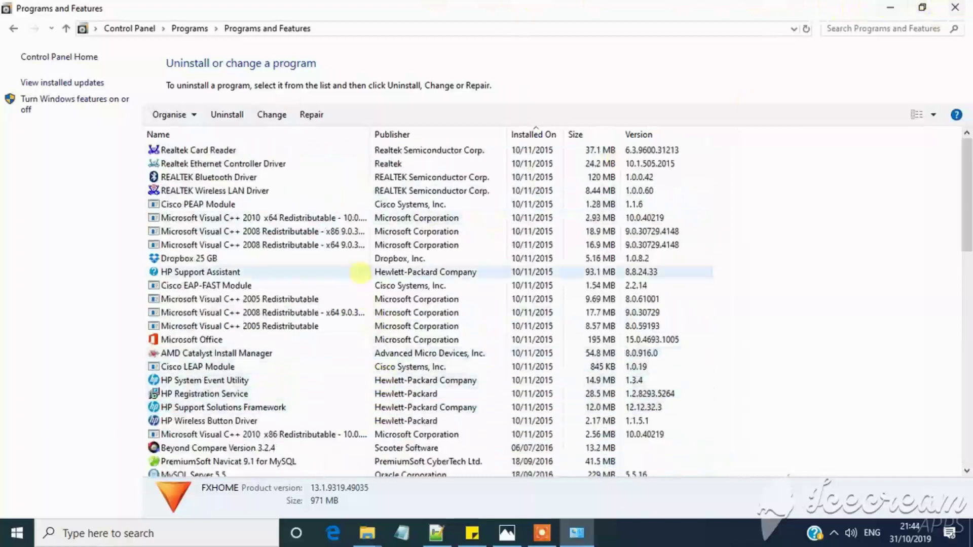
Step: Look through the installed programs list once more and close the Programs and Features window
{"action": "scroll", "coordinate": [360, 274], "scroll_direction": "down", "scroll_amount": 8}
{"action": "scroll", "coordinate": [341, 283], "scroll_direction": "up", "scroll_amount": 8}
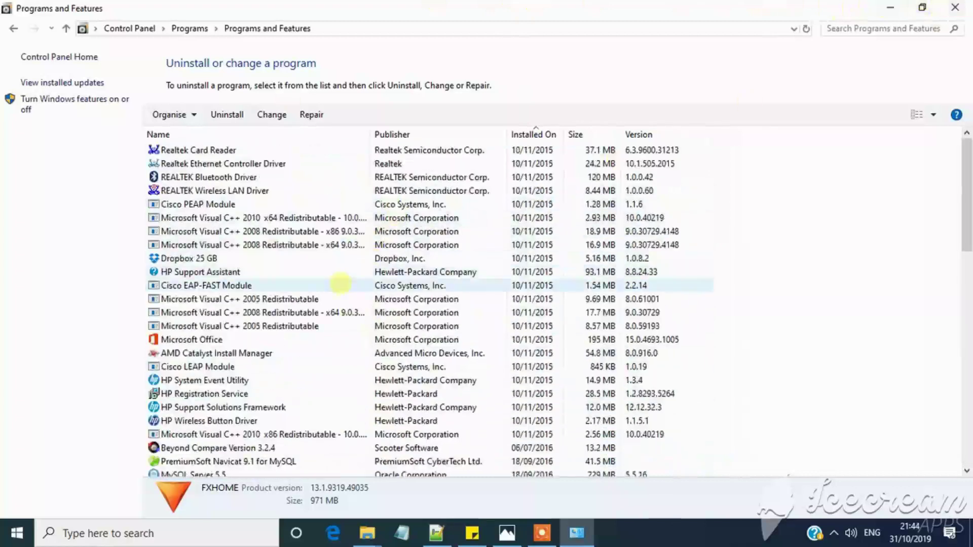
{"action": "left_click", "coordinate": [955, 7]}
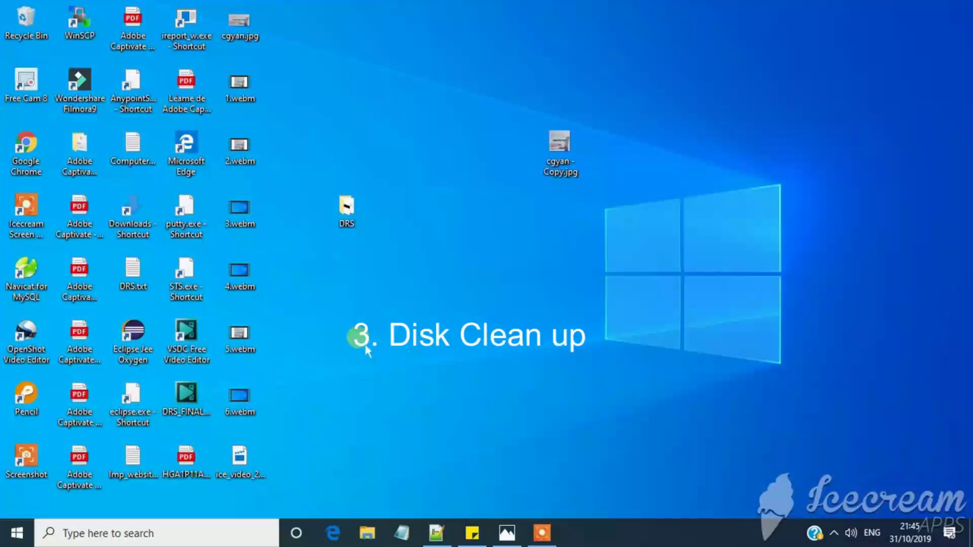
Step: Go to This PC in File Explorer and open the properties of the Windows (C:) drive
{"action": "left_click", "coordinate": [367, 533]}
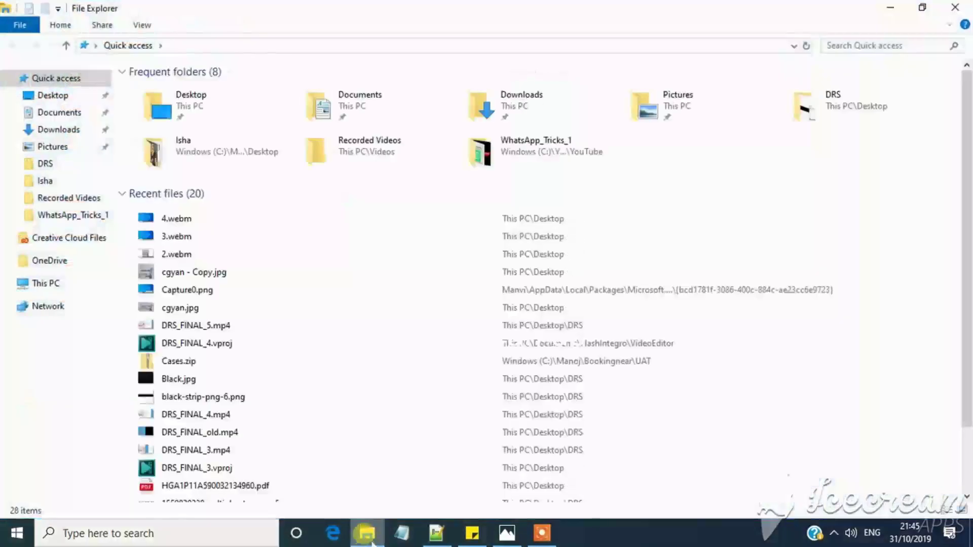
{"action": "left_click", "coordinate": [49, 287]}
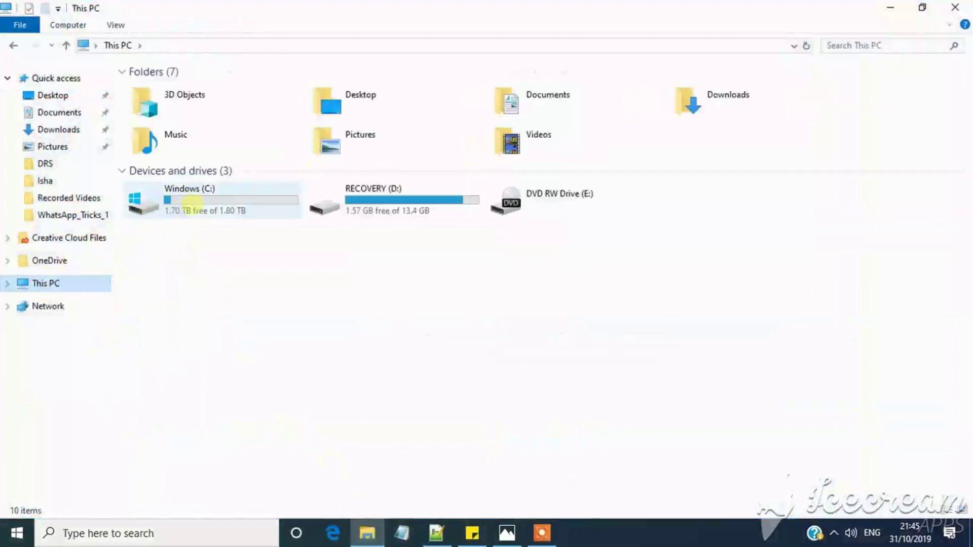
{"action": "left_click", "coordinate": [193, 205]}
{"action": "right_click", "coordinate": [192, 204]}
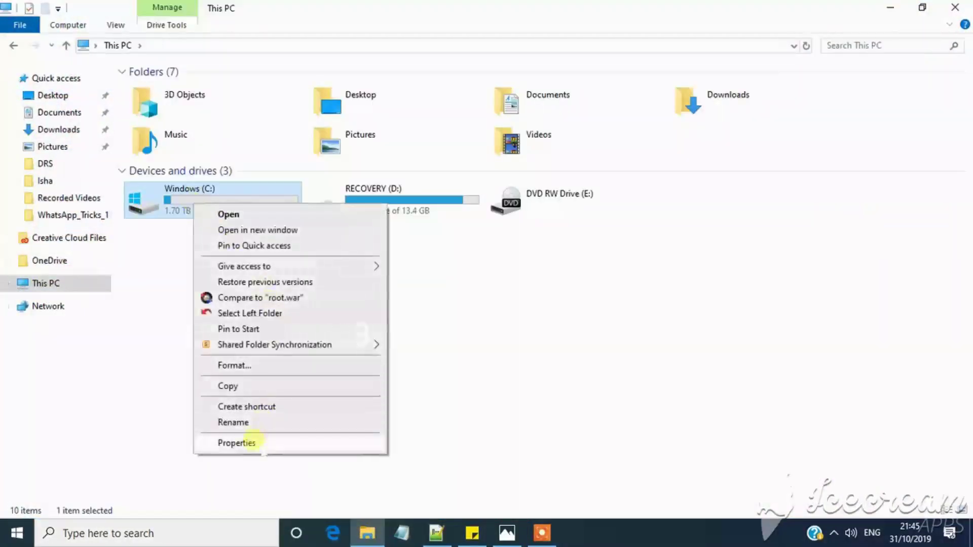
{"action": "left_click", "coordinate": [236, 442]}
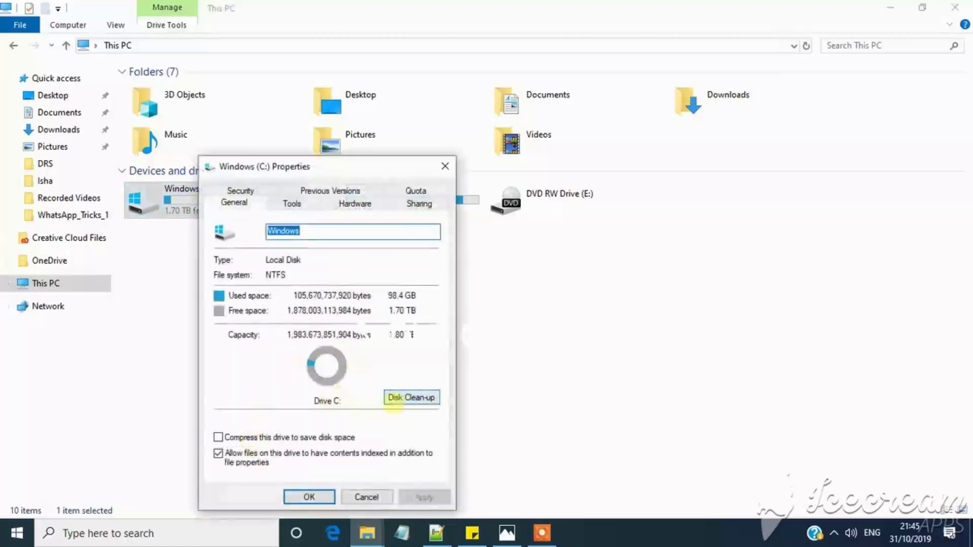
Step: Start Disk Clean-up for the C: drive and extend the scan to system files
{"action": "left_click", "coordinate": [419, 398]}
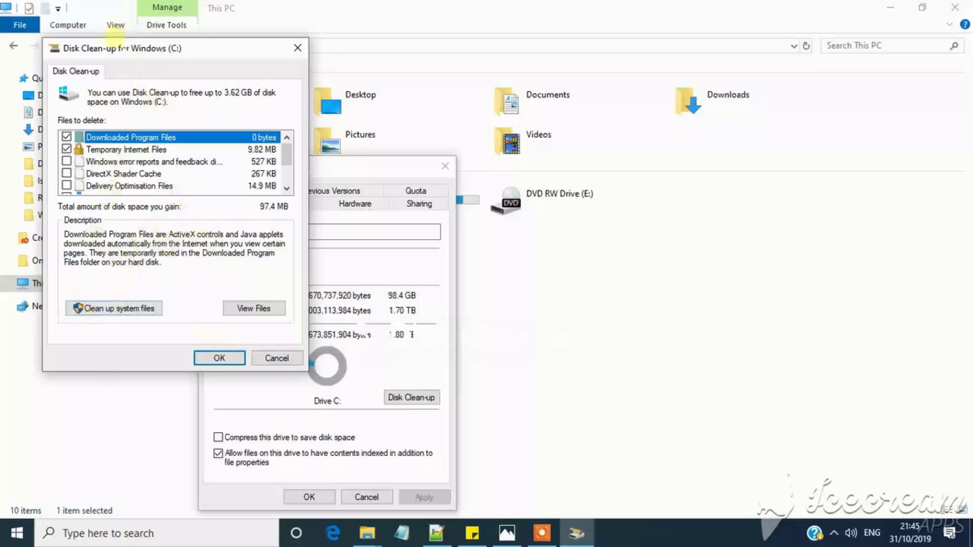
{"action": "left_click_drag", "start_coordinate": [114, 52], "coordinate": [288, 85]}
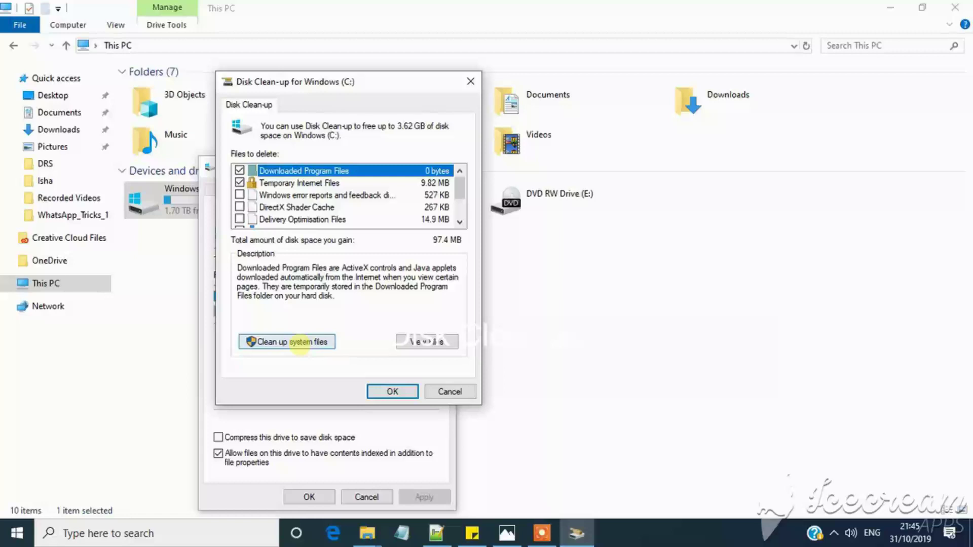
{"action": "left_click", "coordinate": [299, 343]}
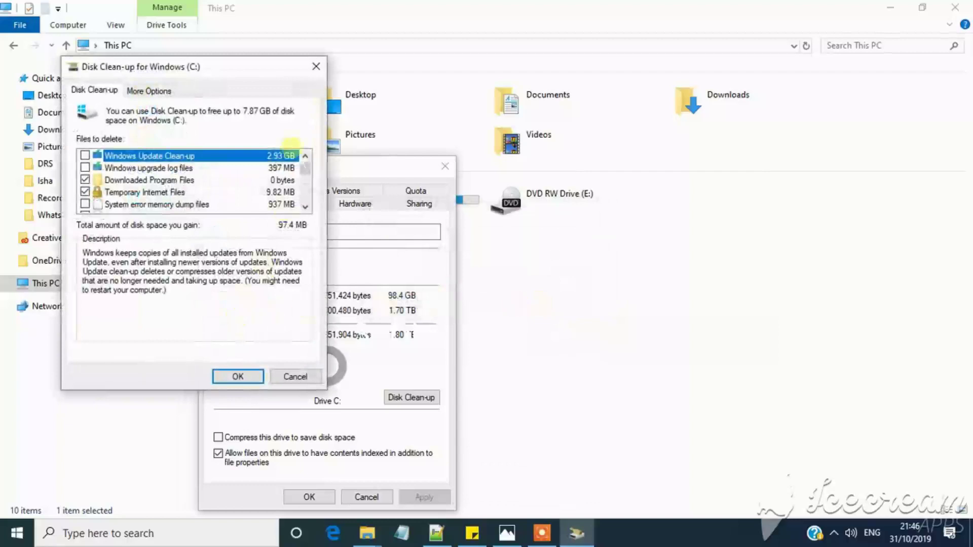
{"action": "left_click_drag", "start_coordinate": [191, 69], "coordinate": [311, 70]}
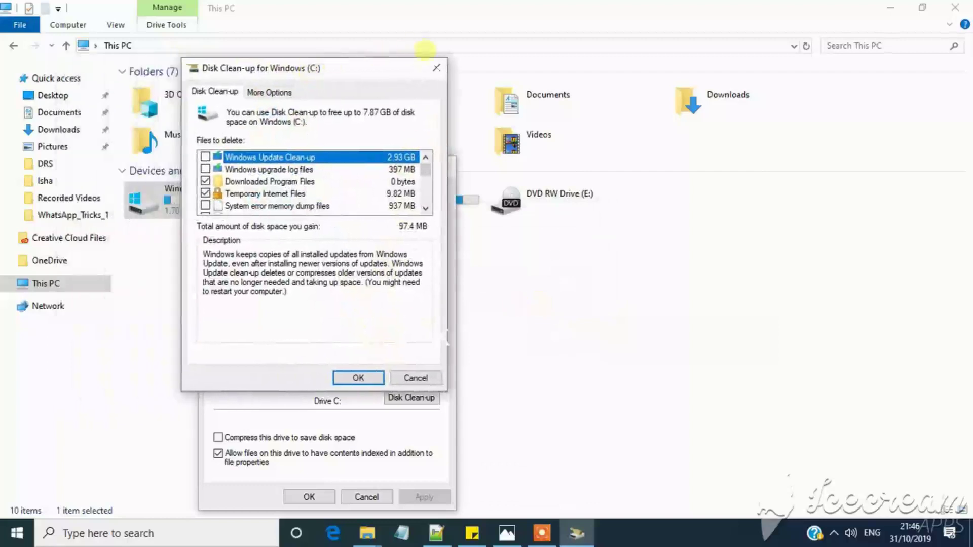
Step: Permanently delete the file categories preselected in Disk Clean-up and close the drive's properties
{"action": "left_click", "coordinate": [358, 385]}
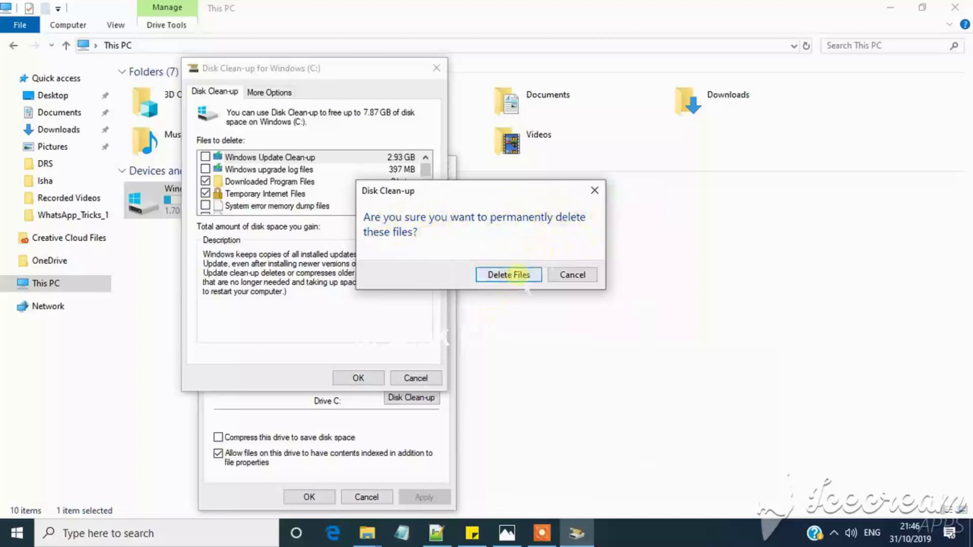
{"action": "left_click", "coordinate": [507, 276]}
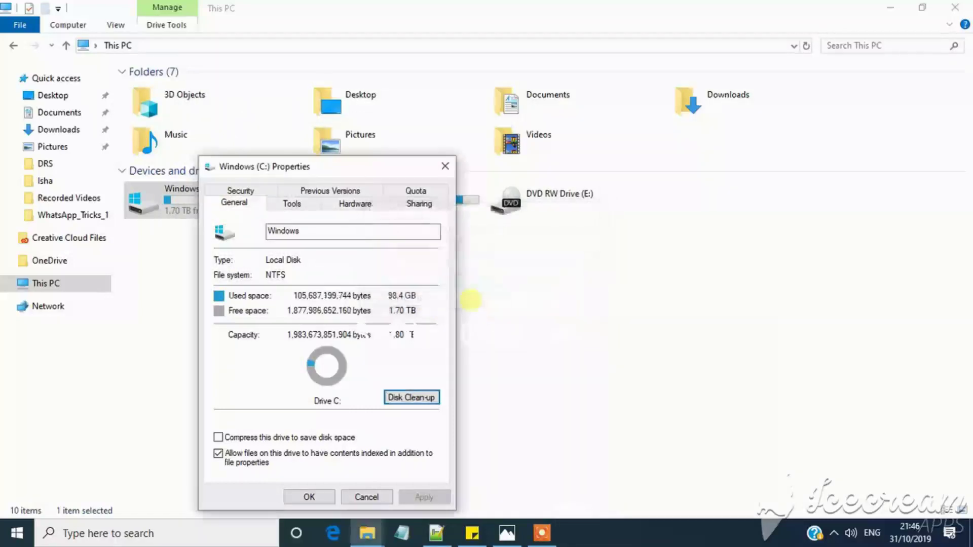
{"action": "left_click", "coordinate": [329, 497]}
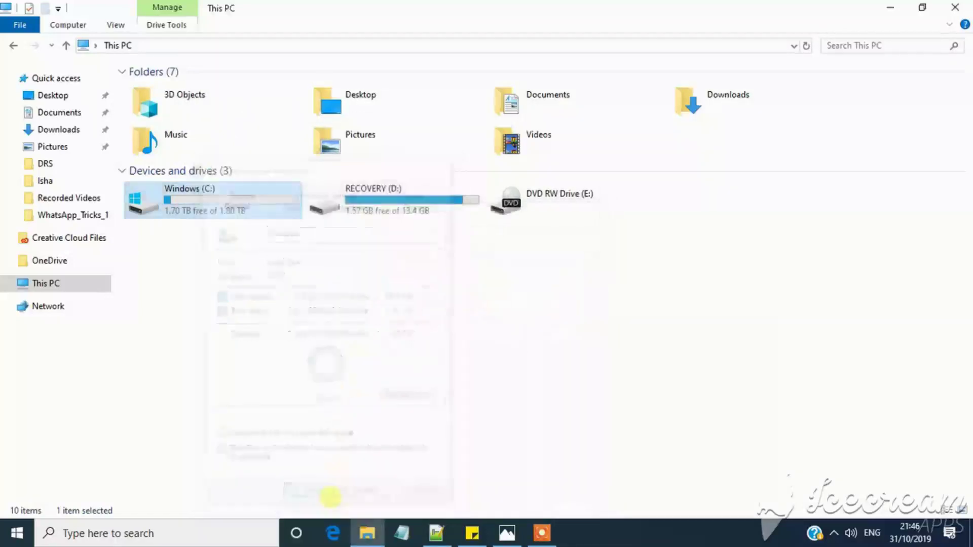
{"action": "left_click", "coordinate": [557, 534]}
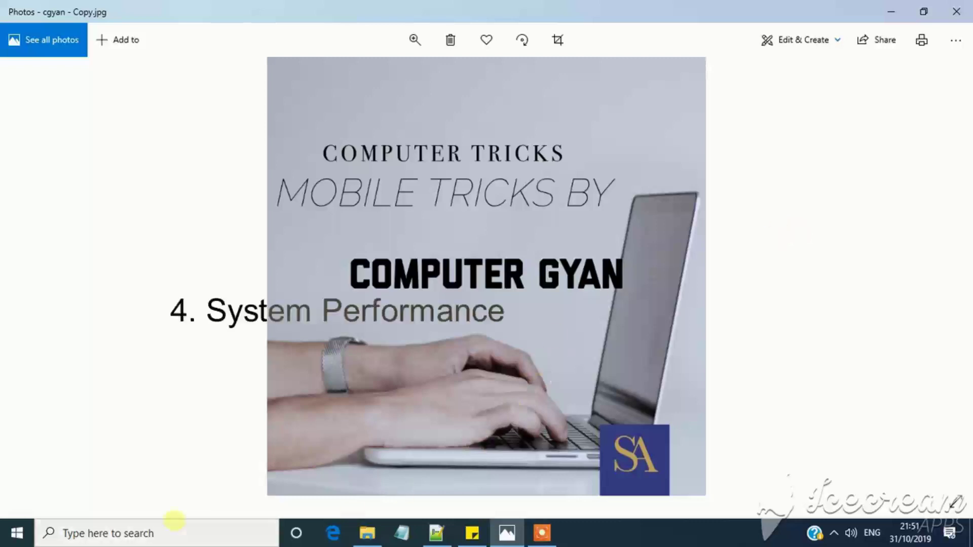
Step: Search for con, open Control Panel and reach the Performance Options through the System page's advanced system settings
{"action": "left_click", "coordinate": [171, 528]}
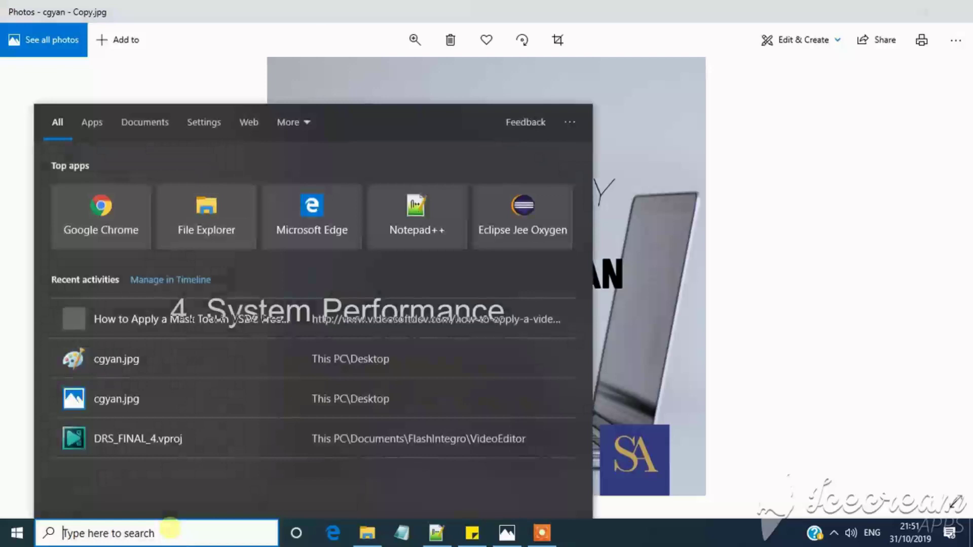
{"action": "type", "text": "con"}
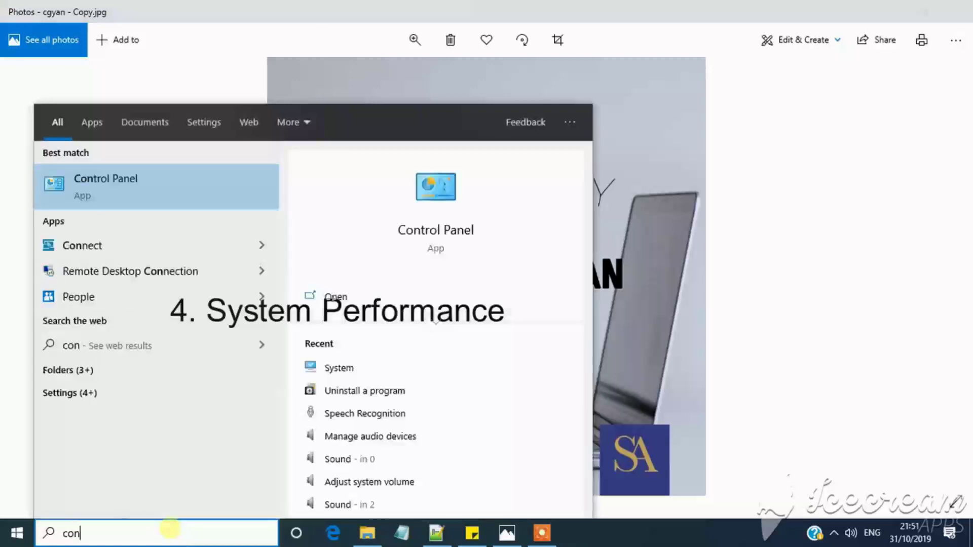
{"action": "left_click", "coordinate": [101, 189]}
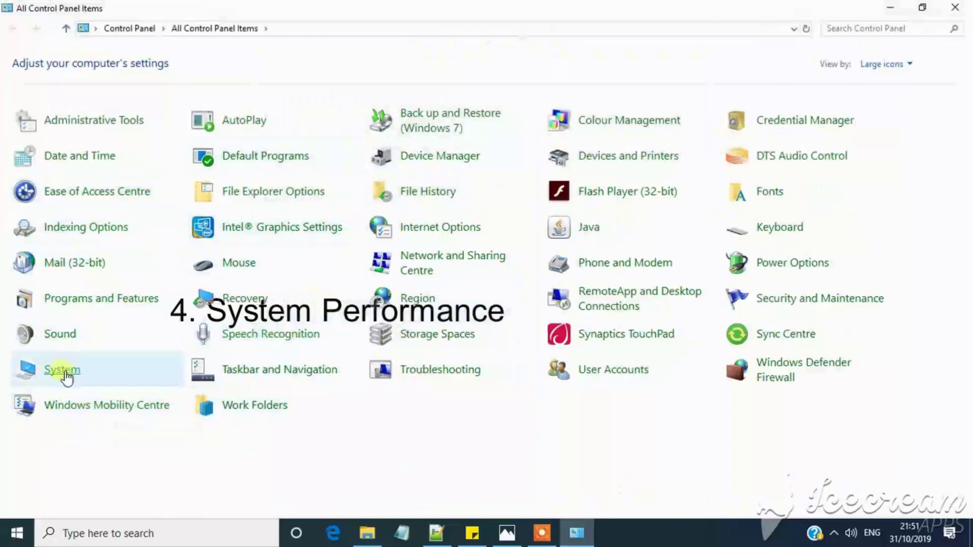
{"action": "left_click", "coordinate": [65, 374]}
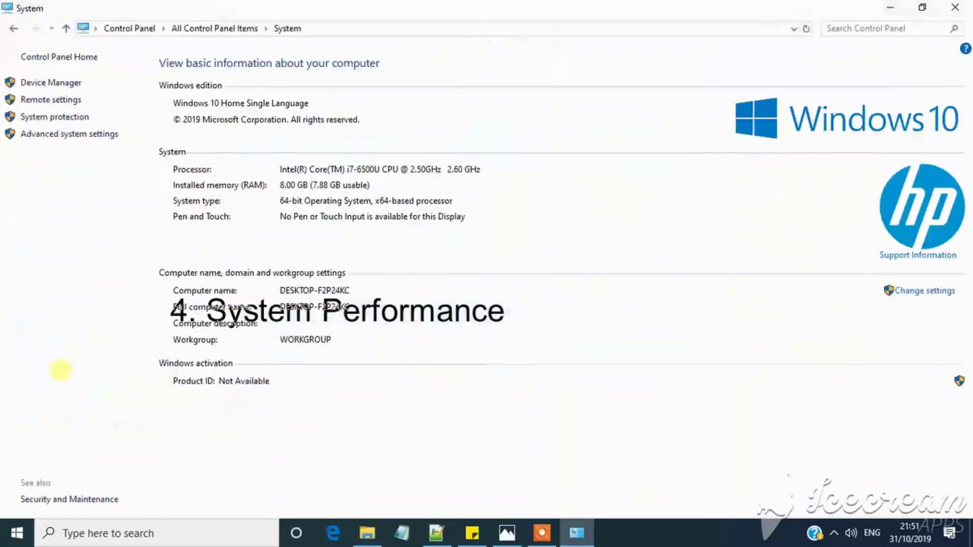
{"action": "left_click", "coordinate": [76, 134]}
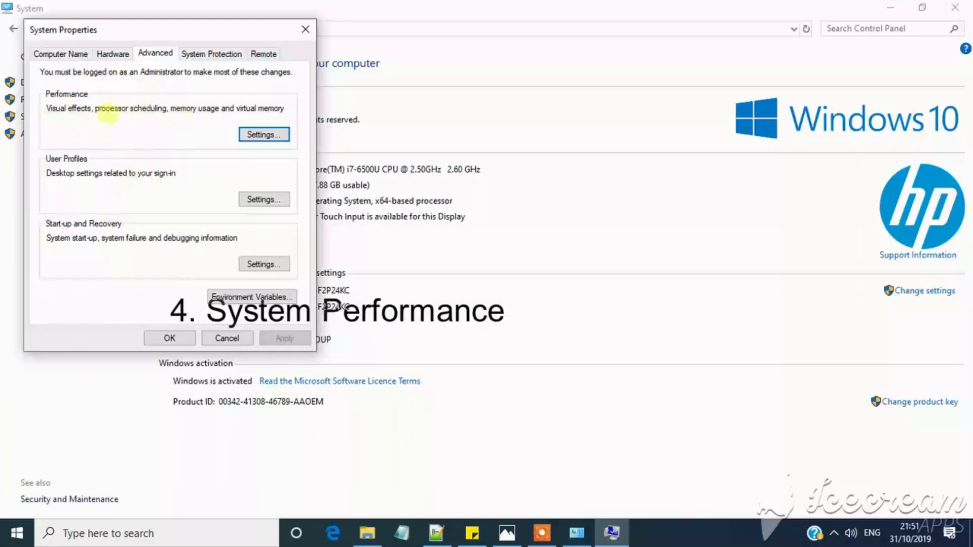
{"action": "left_click", "coordinate": [256, 134]}
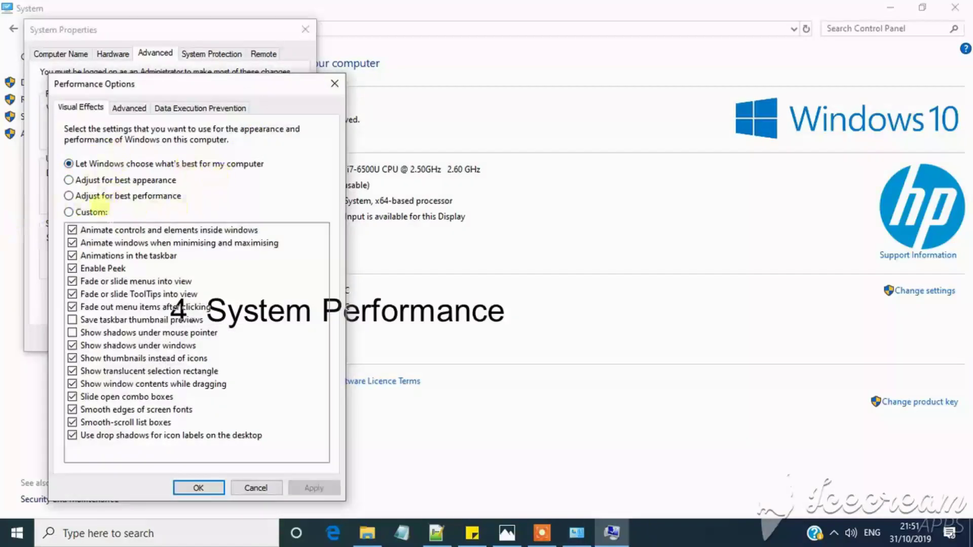
Step: Set the visual effects to Adjust for best performance, apply the change and close the system settings windows
{"action": "left_click", "coordinate": [91, 197]}
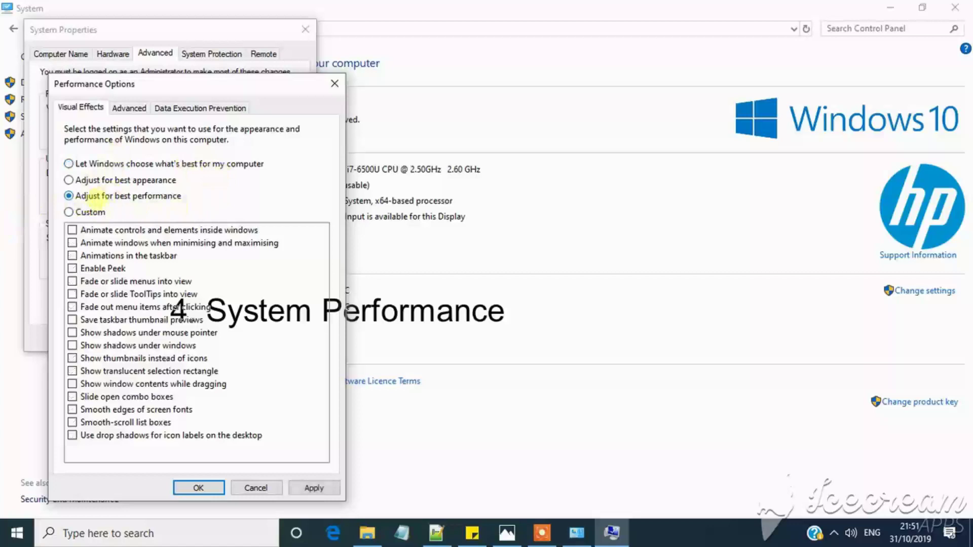
{"action": "left_click", "coordinate": [314, 488]}
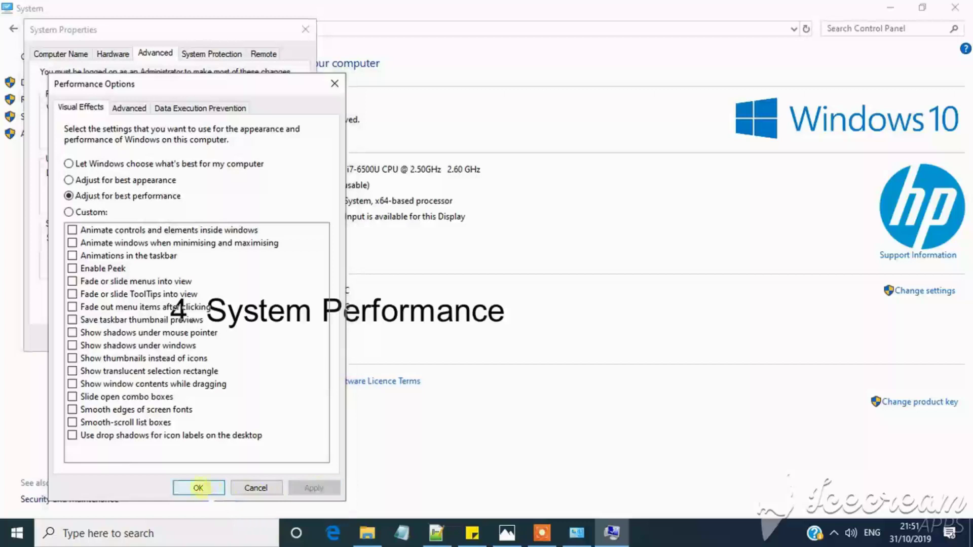
{"action": "left_click", "coordinate": [198, 488]}
{"action": "left_click", "coordinate": [169, 338]}
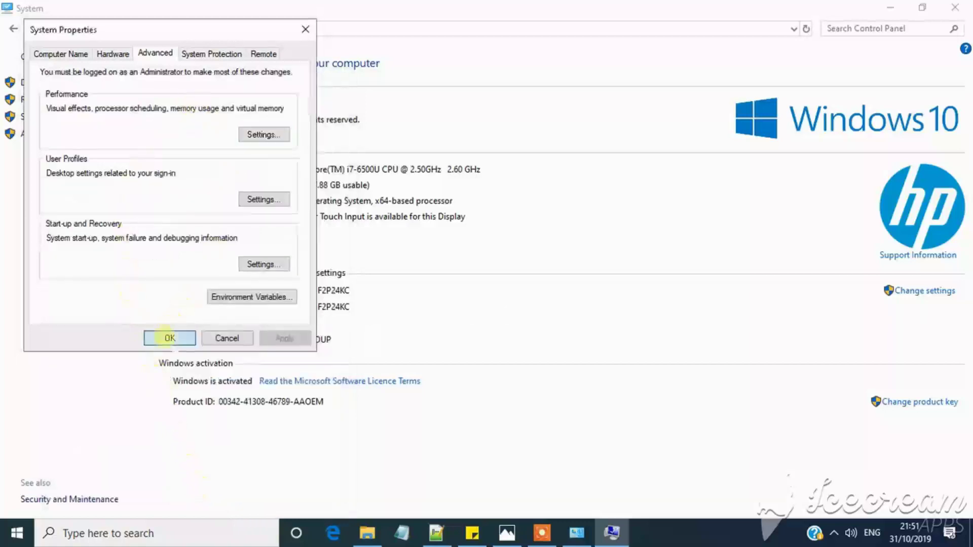
{"action": "left_click", "coordinate": [955, 7]}
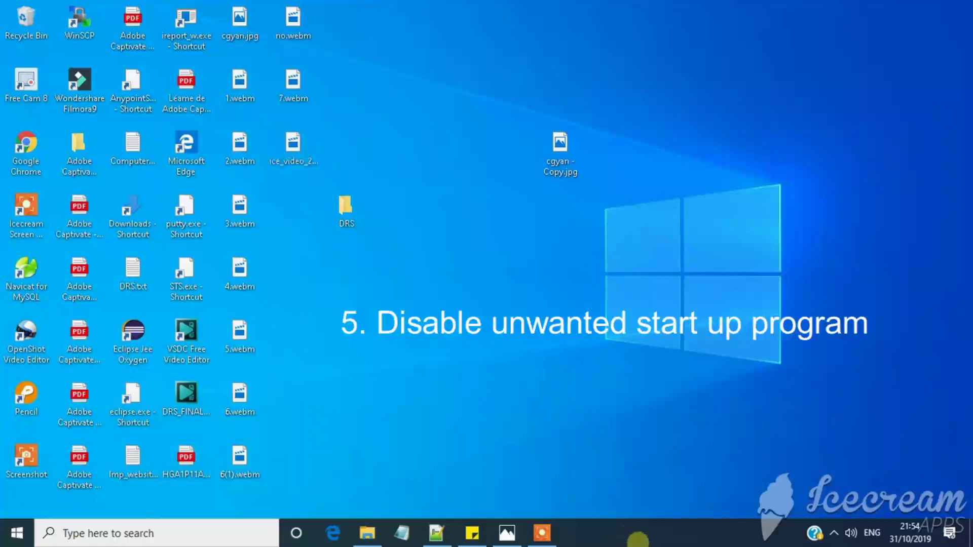
Step: Open Task Manager and show the list of start-up programs
{"action": "right_click", "coordinate": [649, 534]}
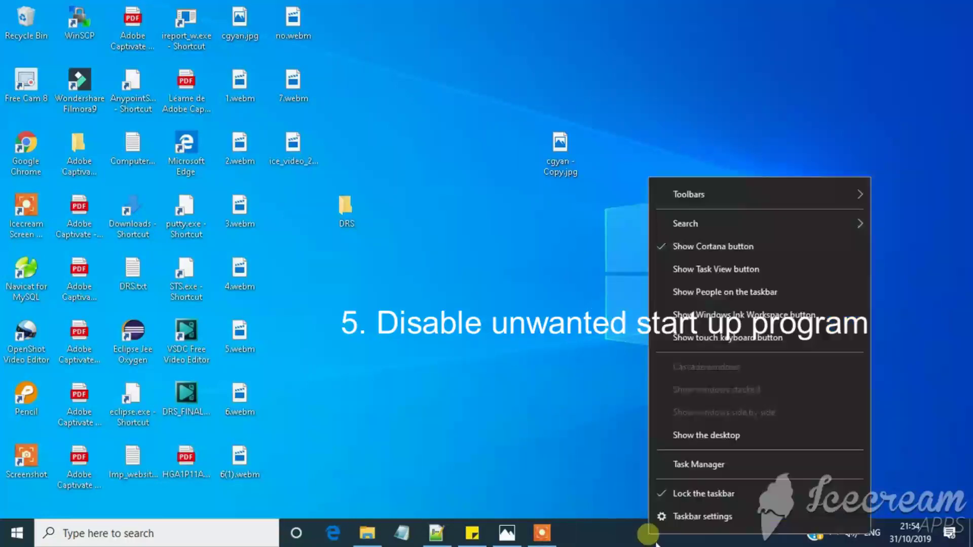
{"action": "left_click", "coordinate": [712, 470]}
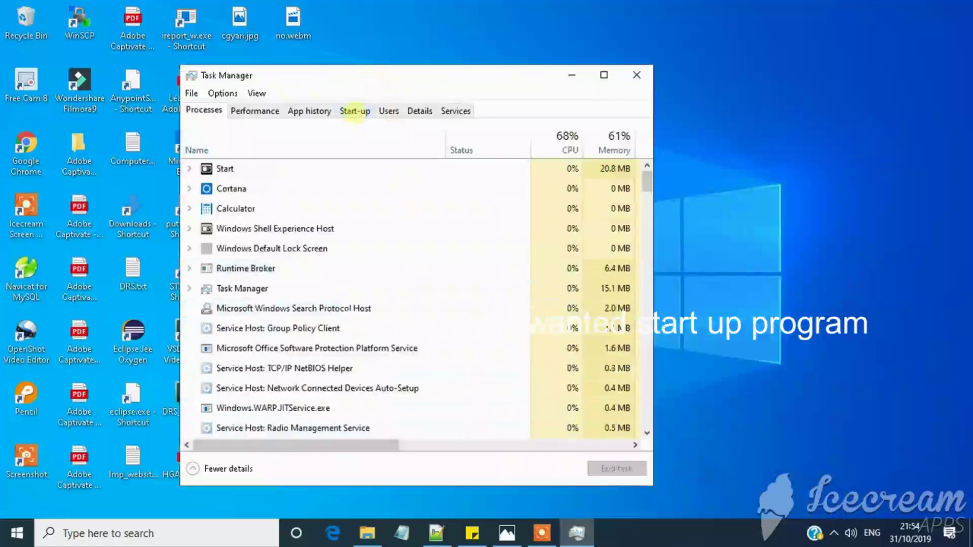
{"action": "left_click", "coordinate": [355, 111]}
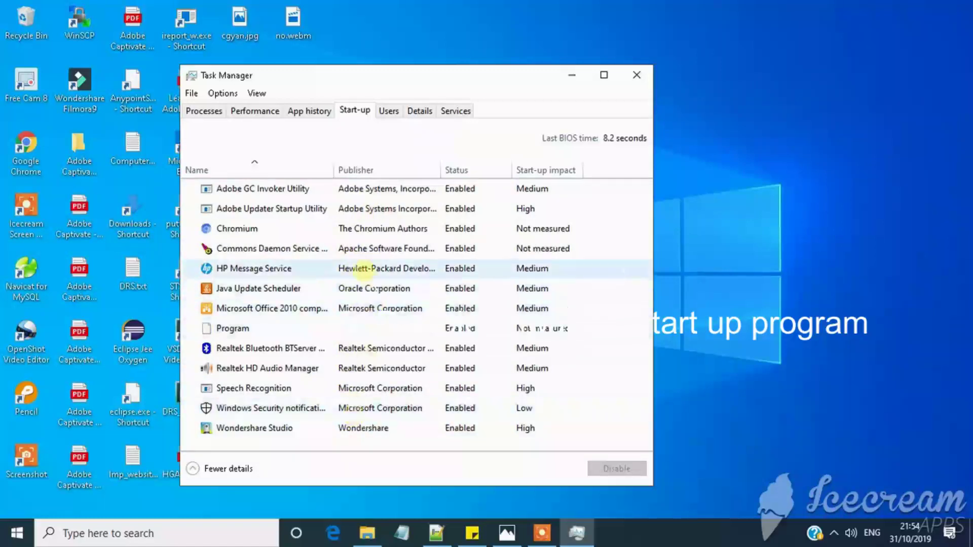
Step: Disable Chromium in the list of start-up programs
{"action": "left_click", "coordinate": [320, 191]}
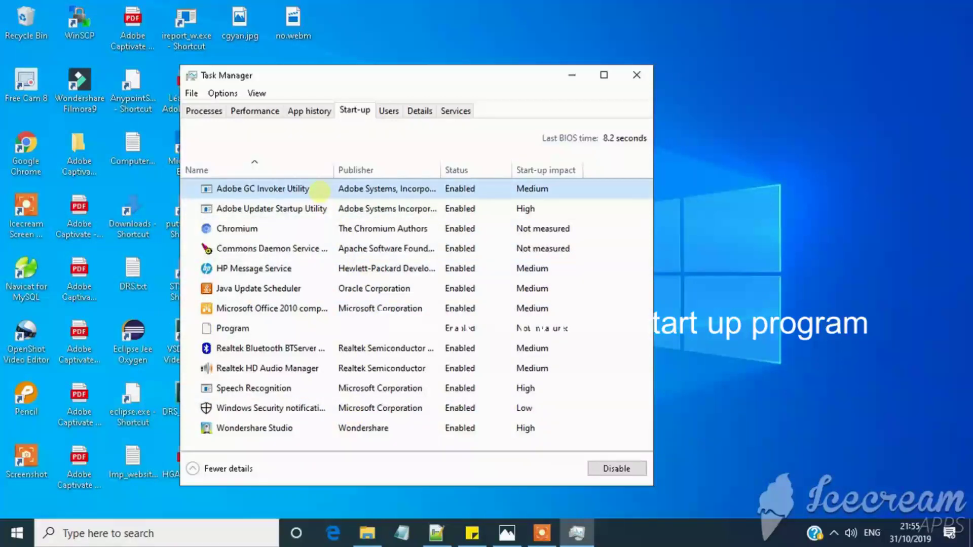
{"action": "key", "text": "Down"}
{"action": "key", "text": "Down"}
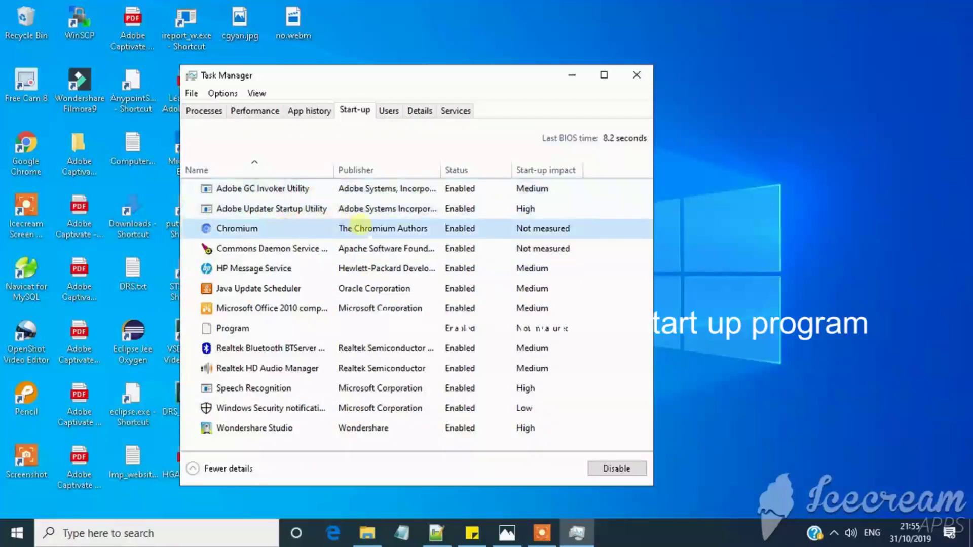
{"action": "right_click", "coordinate": [363, 226]}
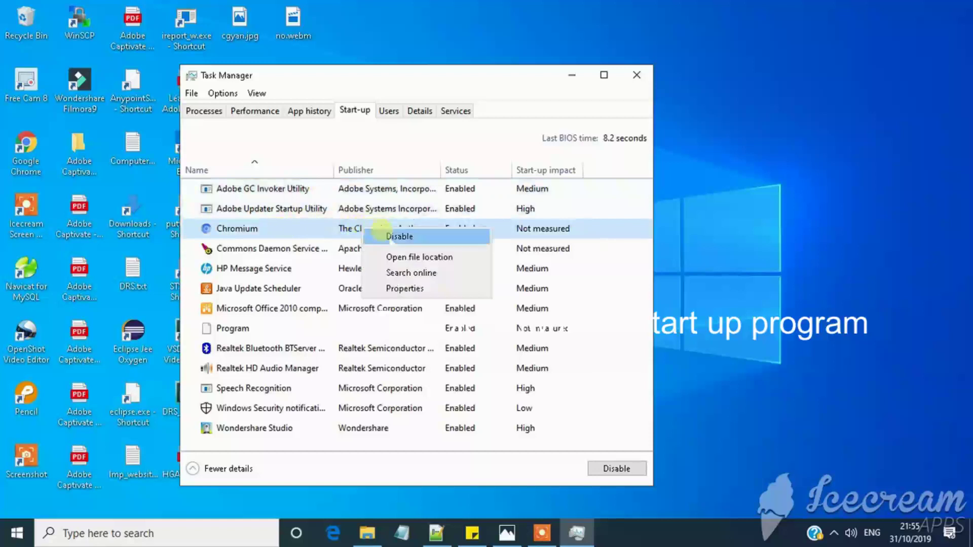
{"action": "left_click", "coordinate": [399, 236]}
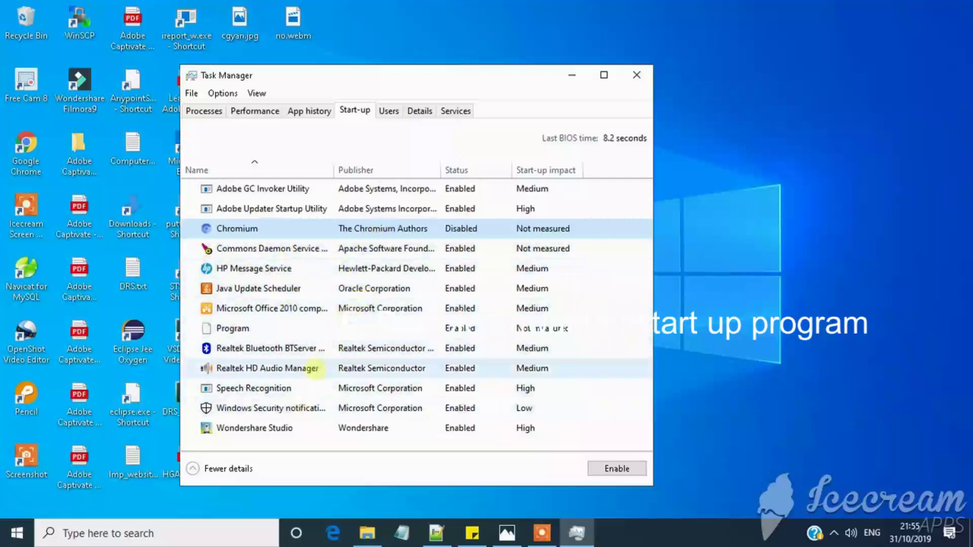
Step: Disable the Commons Daemon Service start-up entry and close Task Manager
{"action": "left_click", "coordinate": [335, 248]}
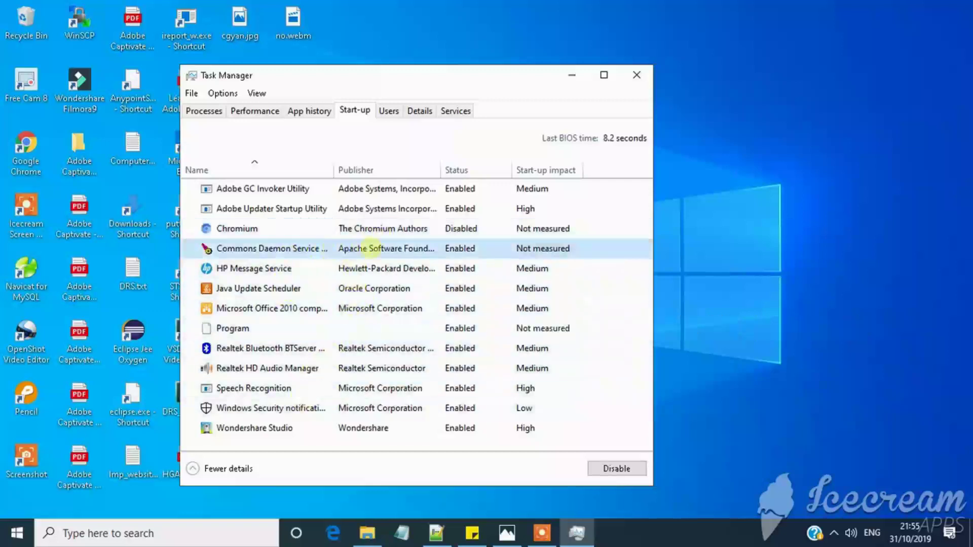
{"action": "right_click", "coordinate": [383, 248]}
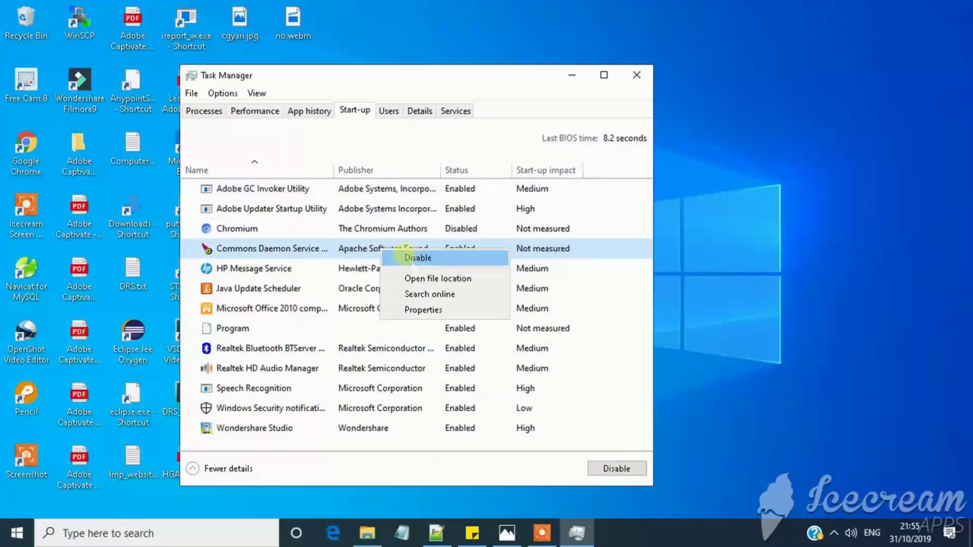
{"action": "left_click", "coordinate": [410, 257]}
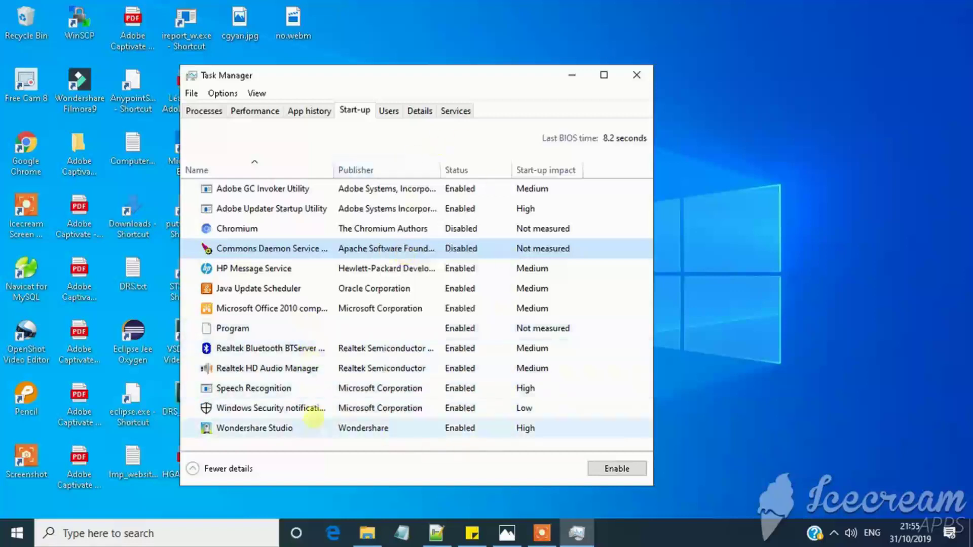
{"action": "left_click", "coordinate": [636, 75]}
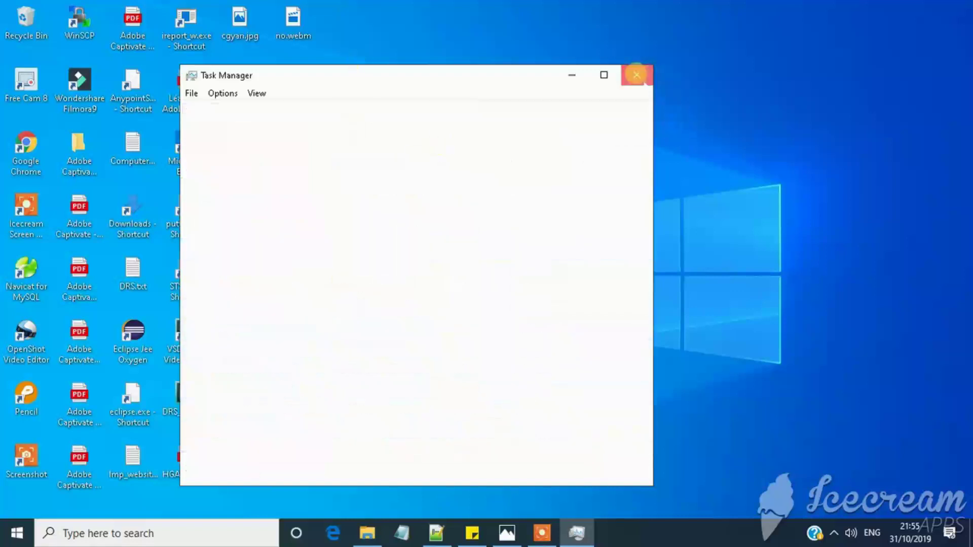